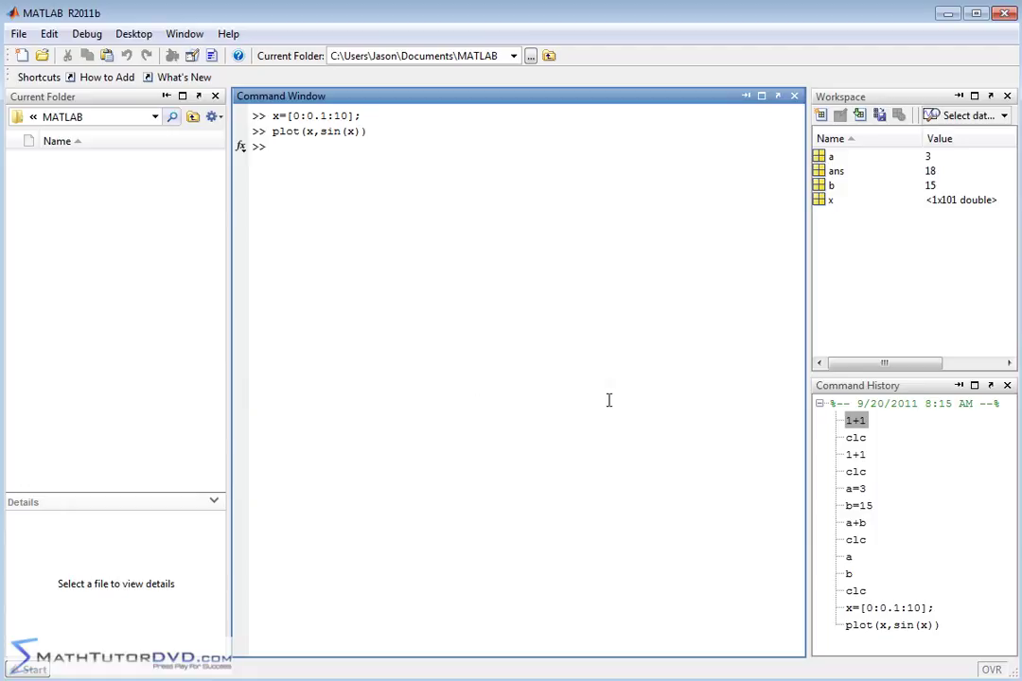
Open and cancel the Save Workspace dialog twice, then evaluate 55+2 so ans = 57.
left_click(17, 36)
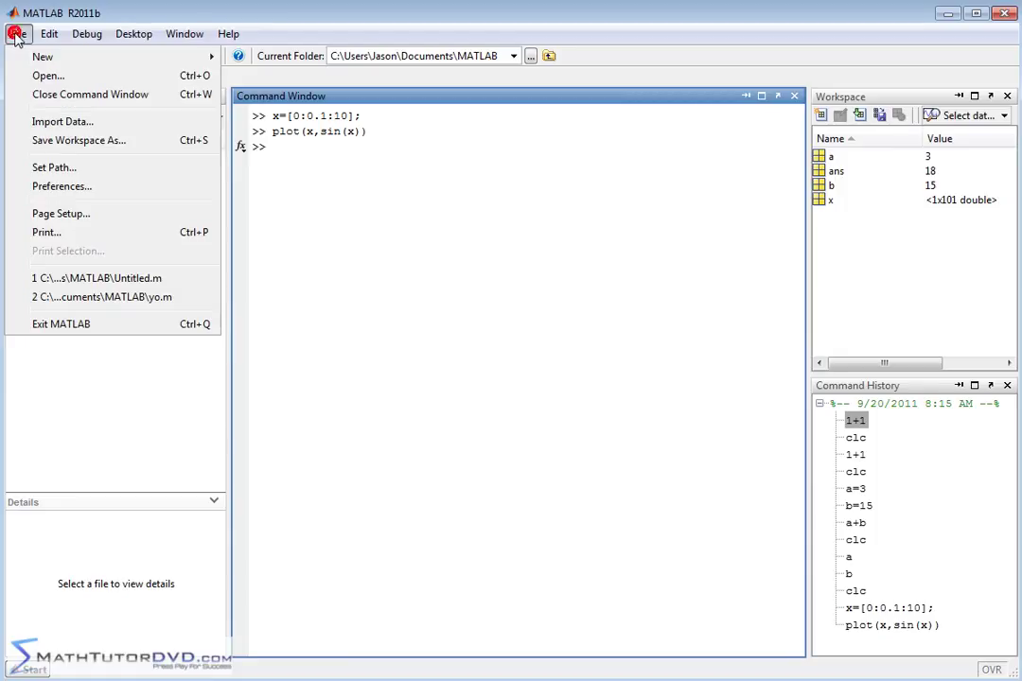
left_click(89, 141)
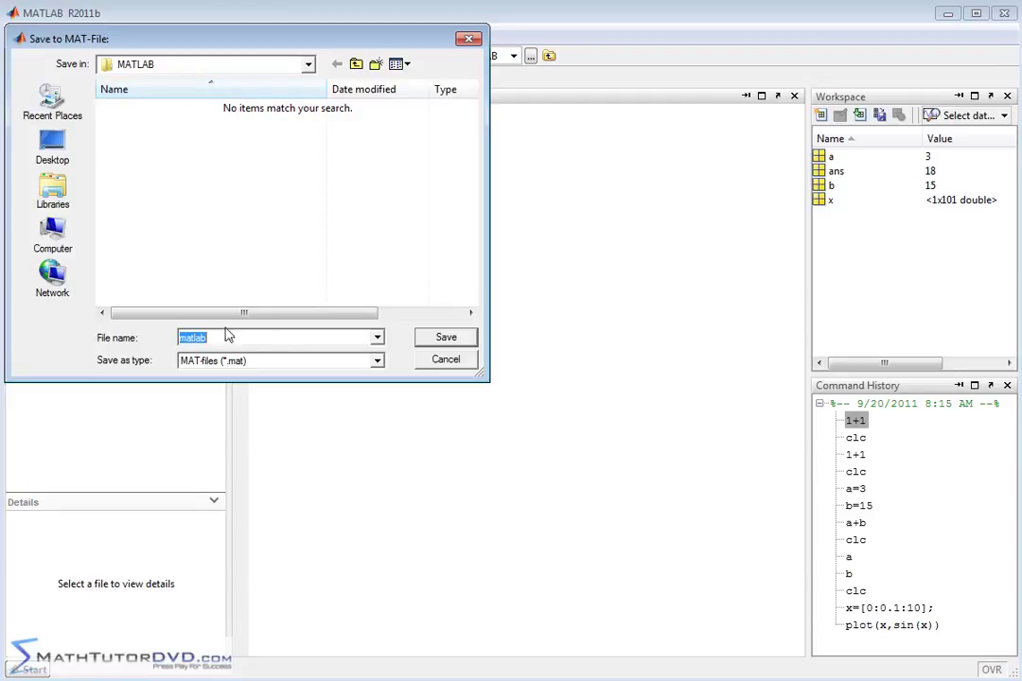
left_click(446, 360)
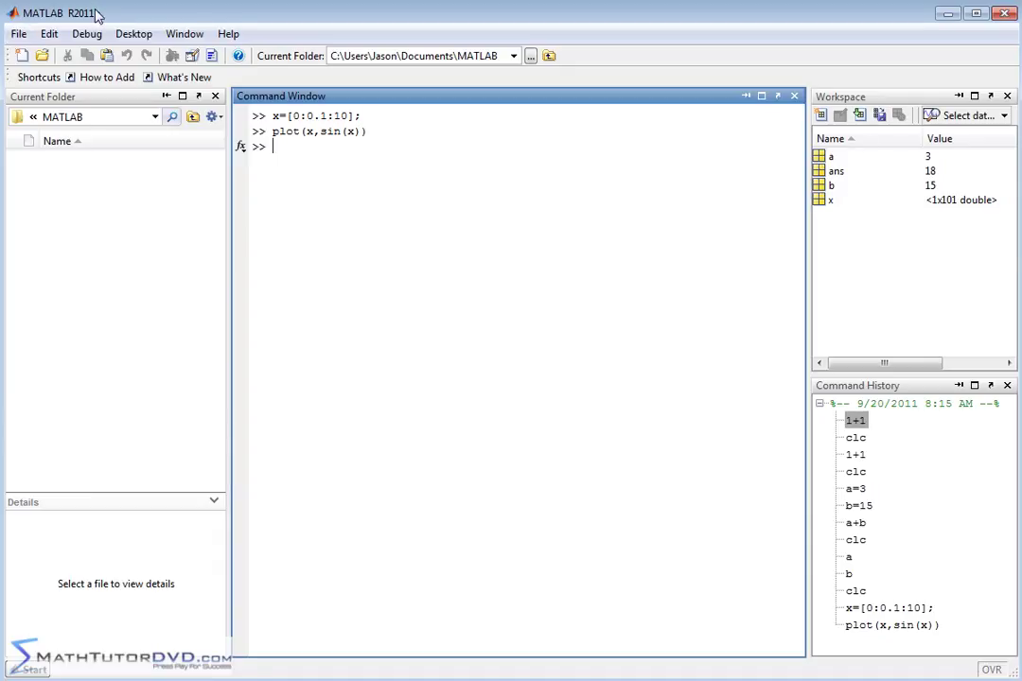
left_click(18, 33)
left_click(79, 139)
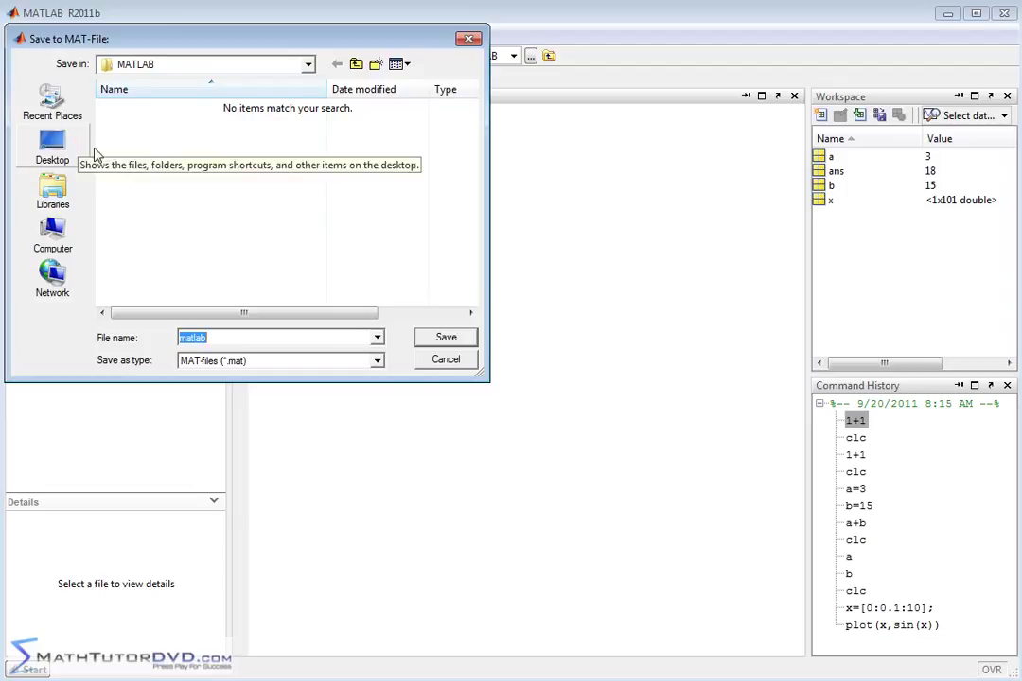
left_click(452, 360)
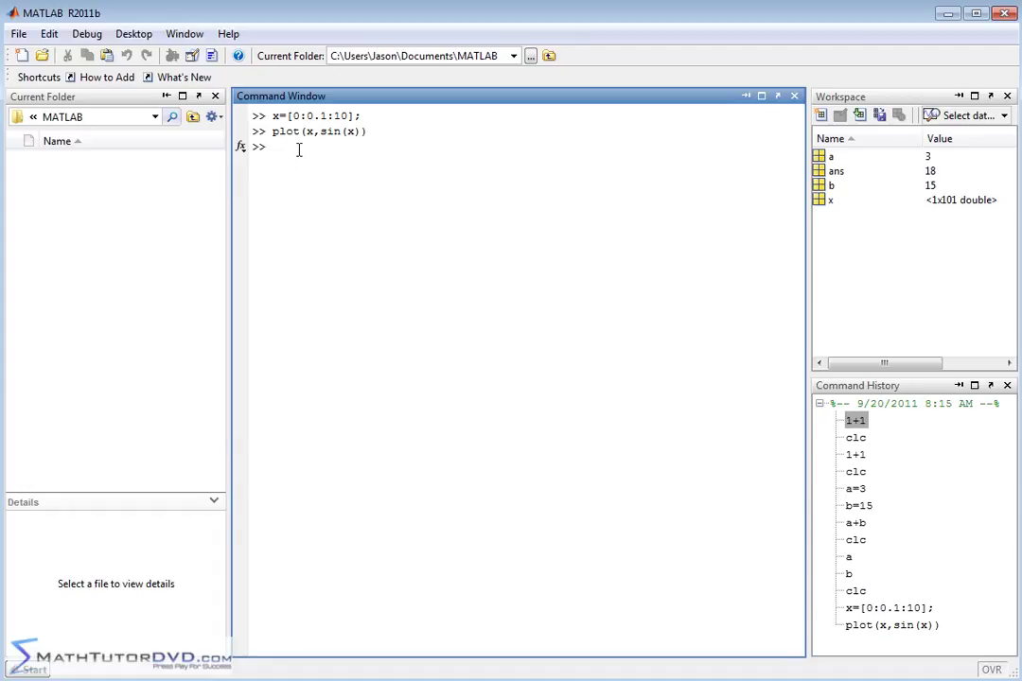
type("55+2")
key("Return")
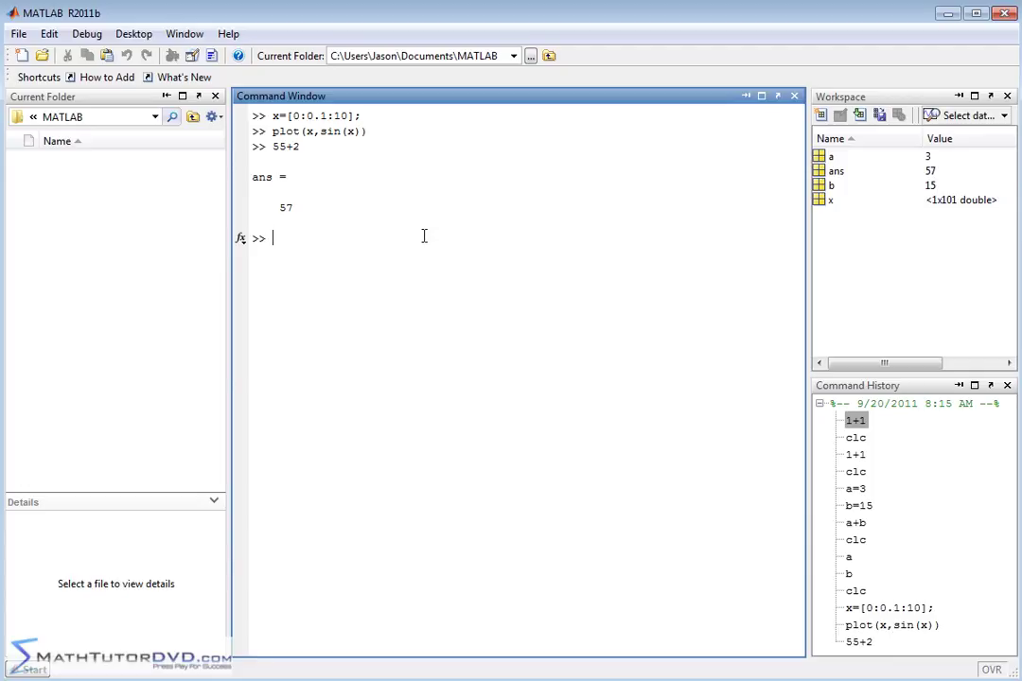
Rerun x=[0:0.1:10]; and plot(x,sin(x)) from Command History, closing the sine figure both times.
left_click(894, 627)
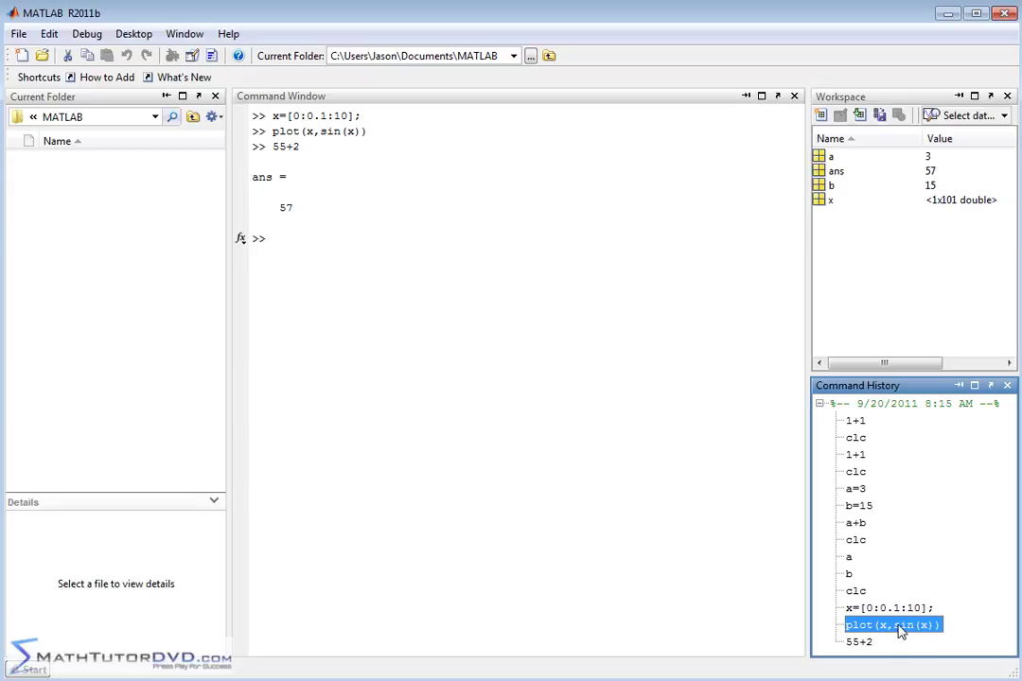
left_click(893, 608)
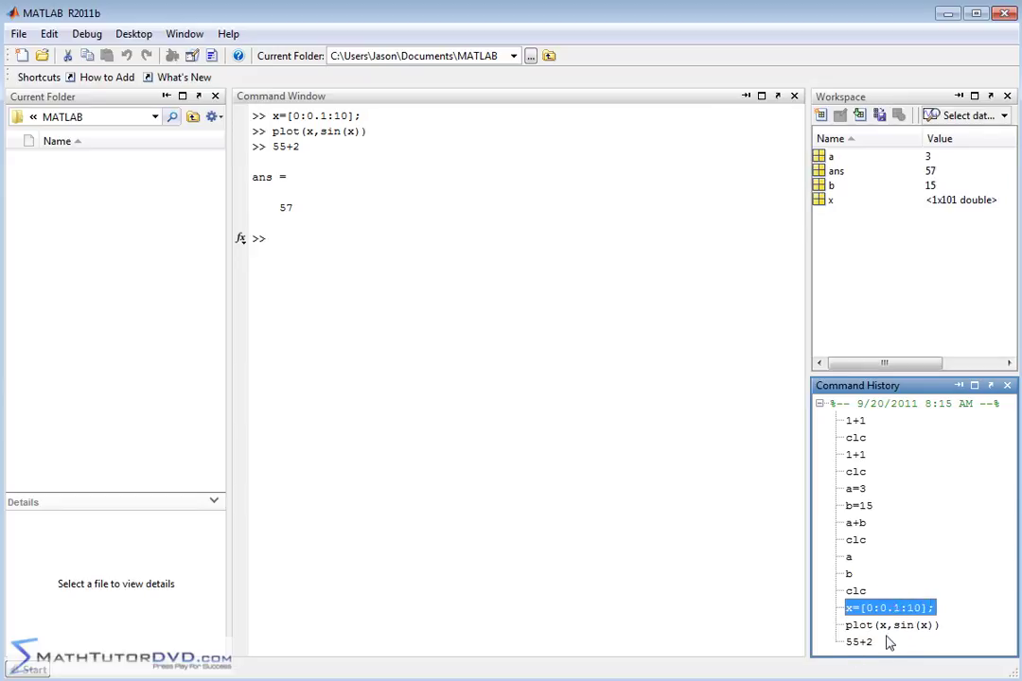
left_click(885, 626)
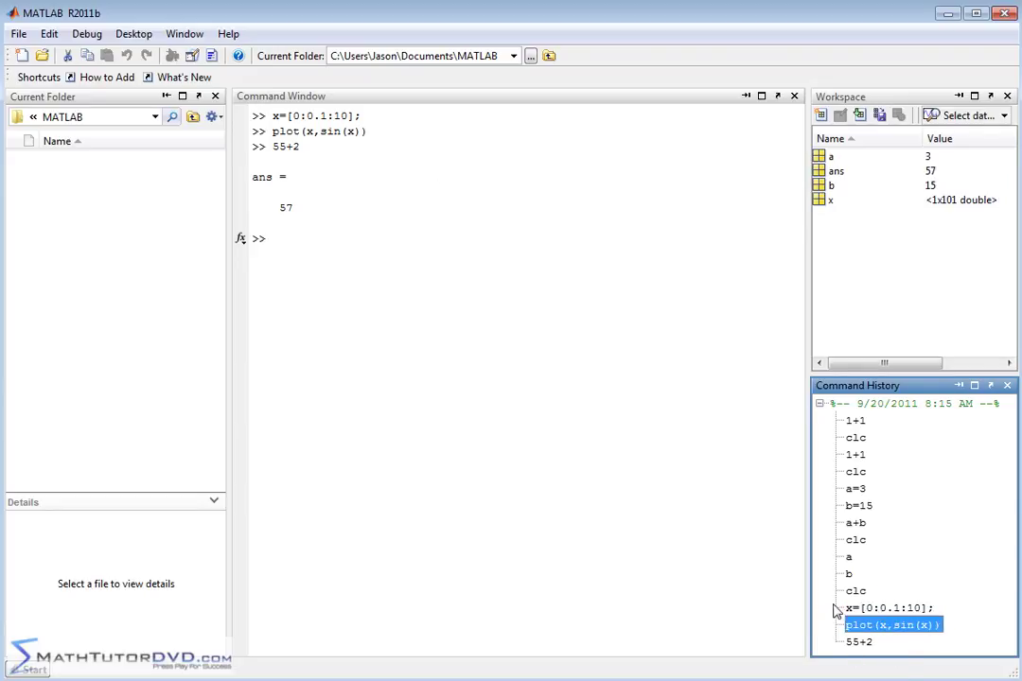
double_click(885, 609)
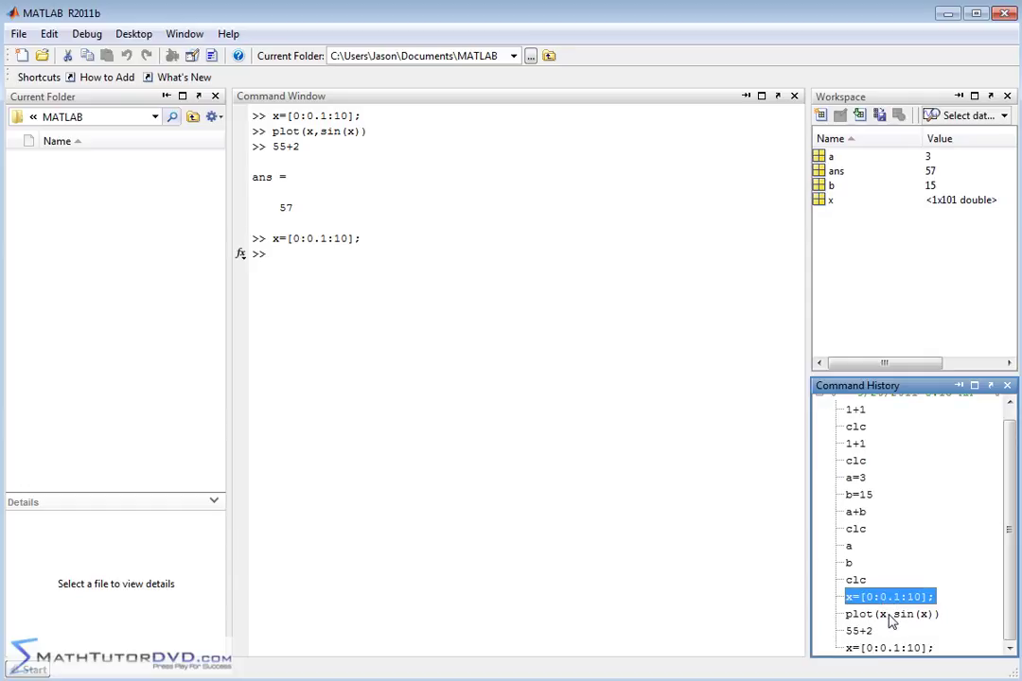
double_click(865, 614)
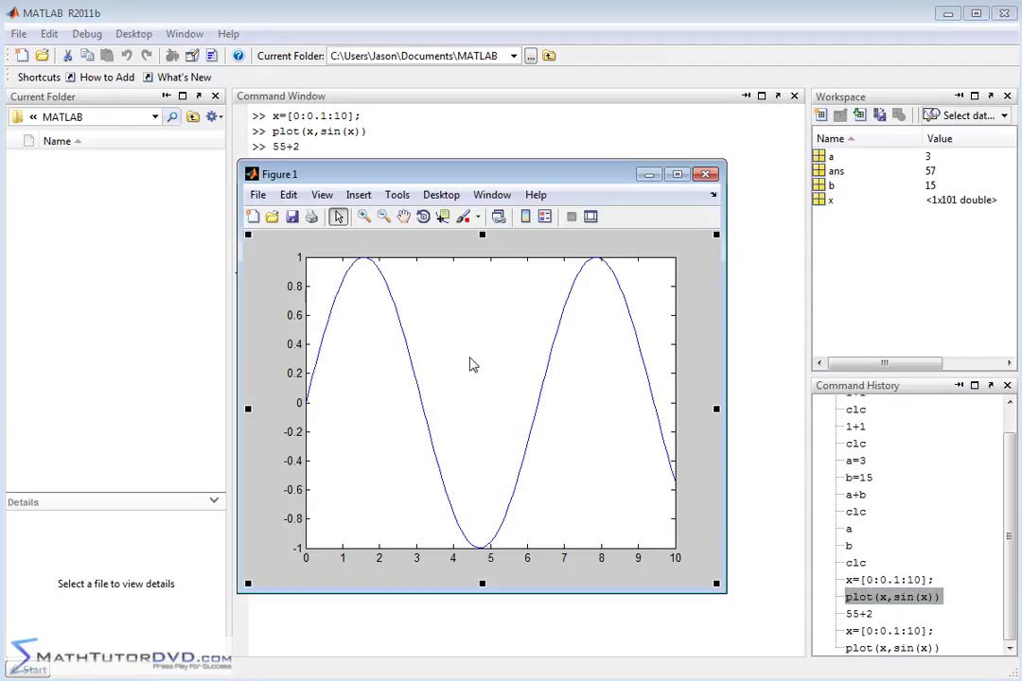
left_click(706, 174)
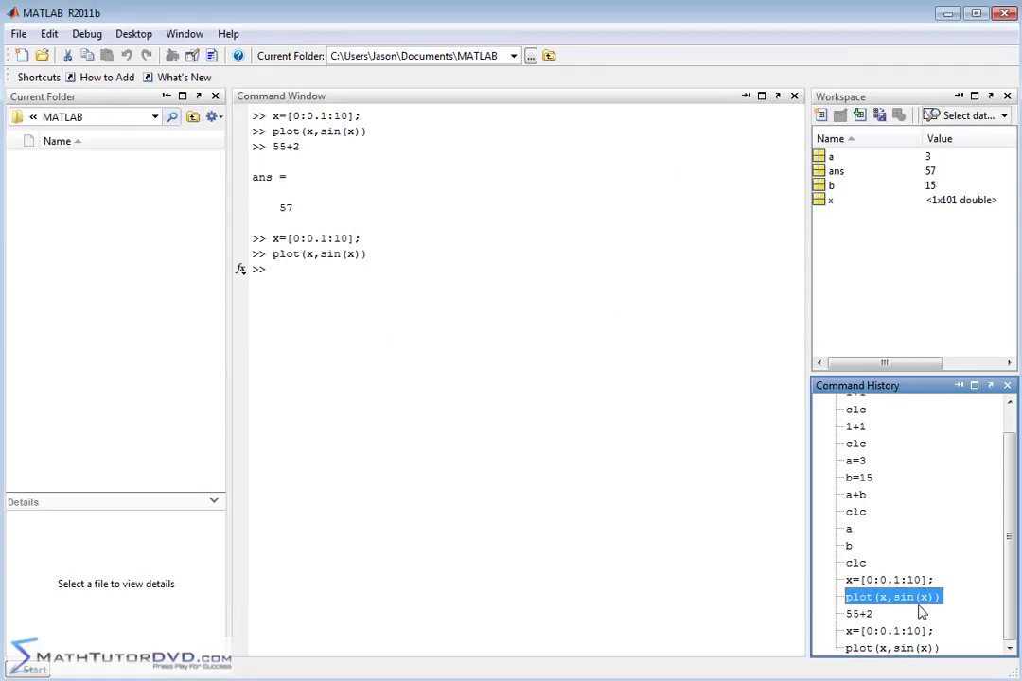
double_click(916, 606)
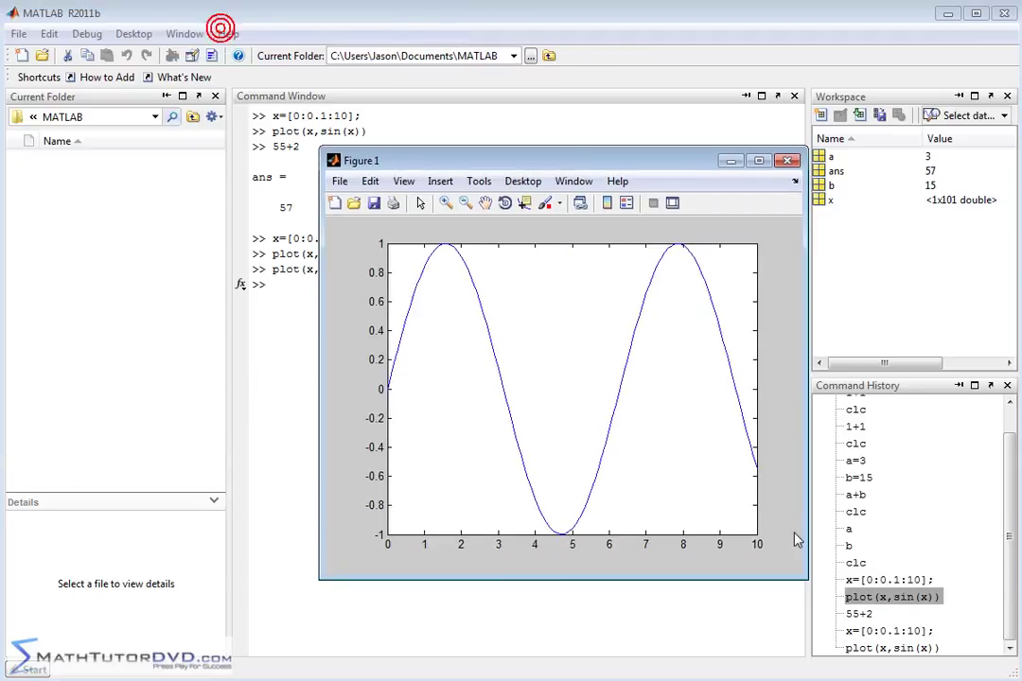
left_click(785, 160)
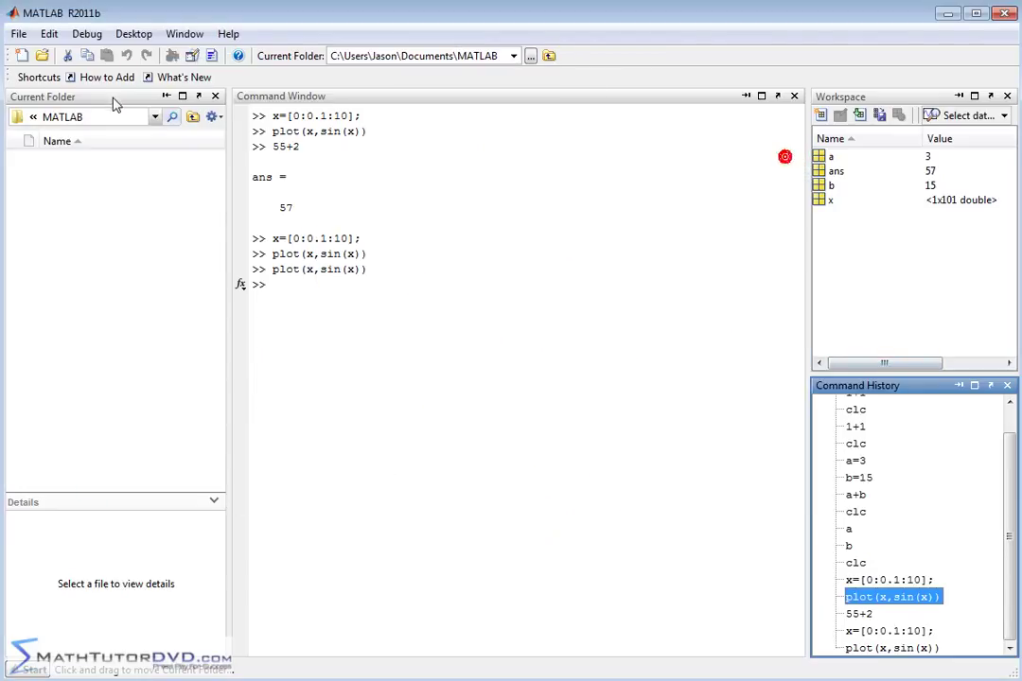
Glance over the File menu, then open the Current Folder actions list to browse New File options.
left_click(18, 33)
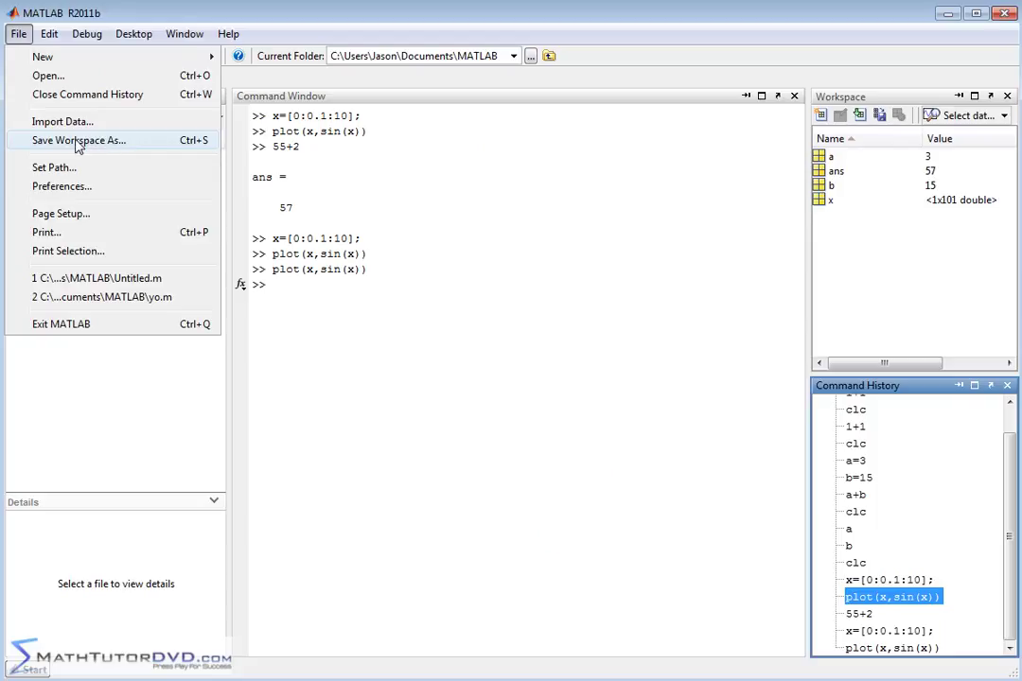
left_click(410, 276)
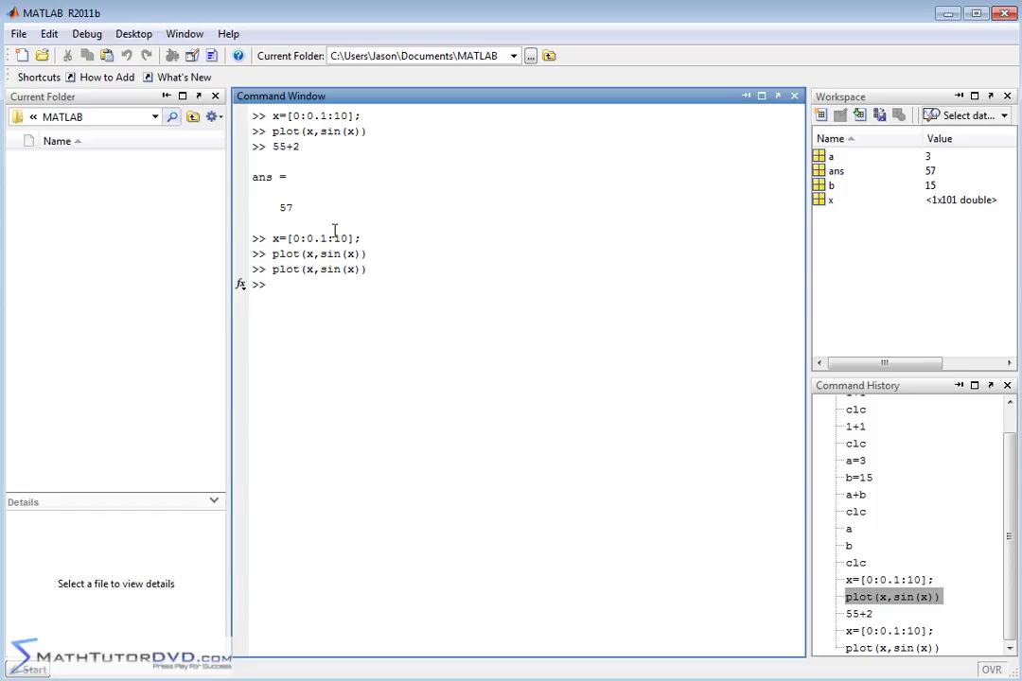
left_click(217, 117)
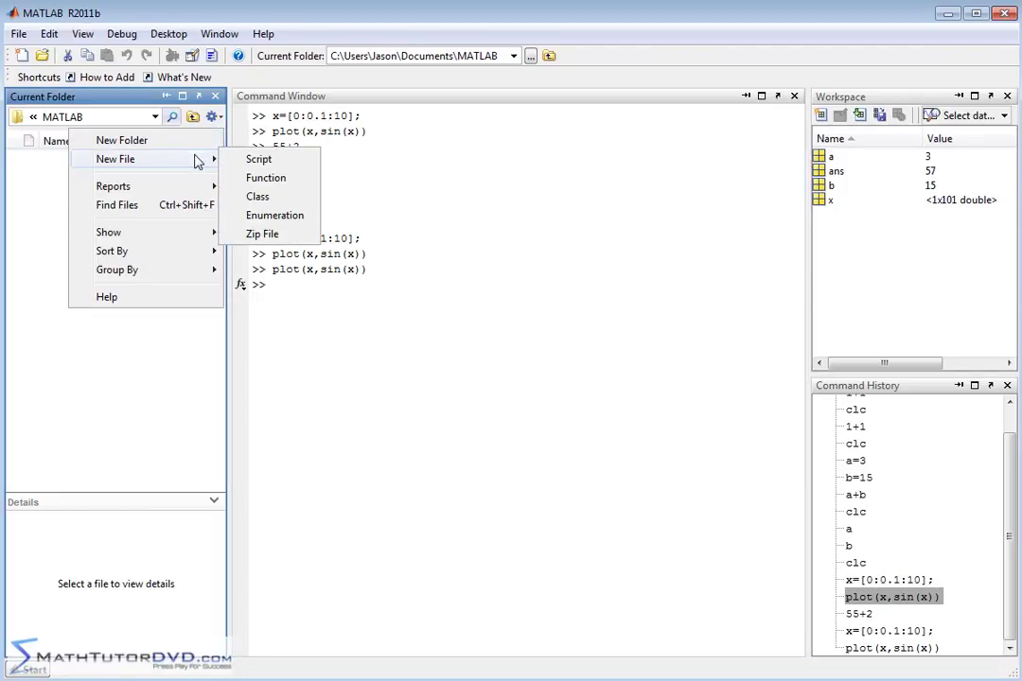
Add a new blank script in the Current Folder and name it test.m.
mouse_move(116, 159)
left_click(415, 217)
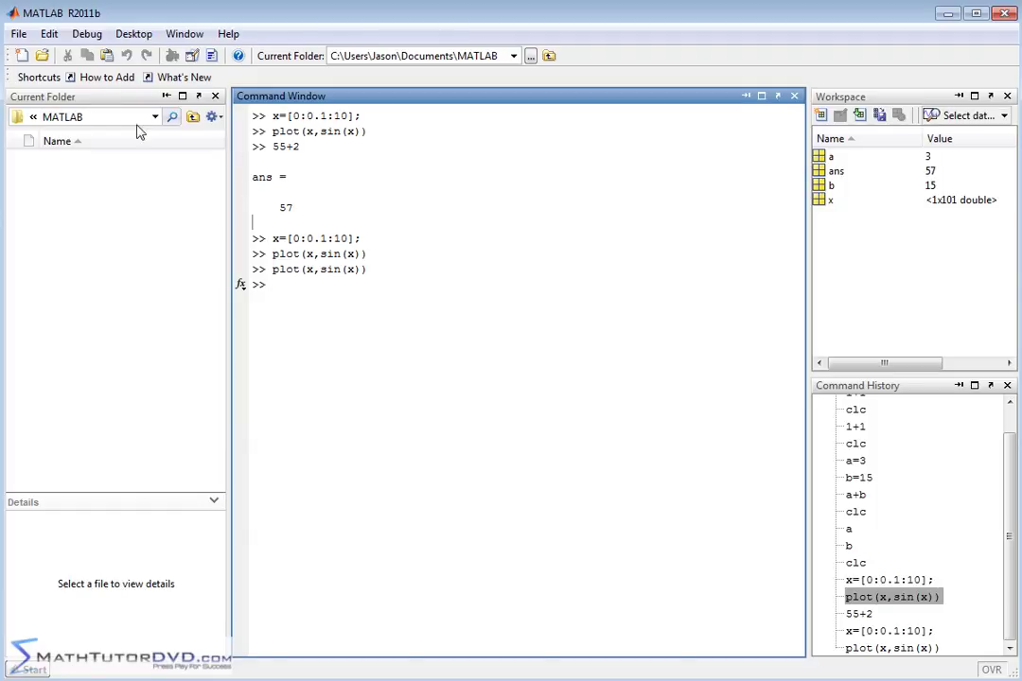
left_click(216, 119)
mouse_move(116, 159)
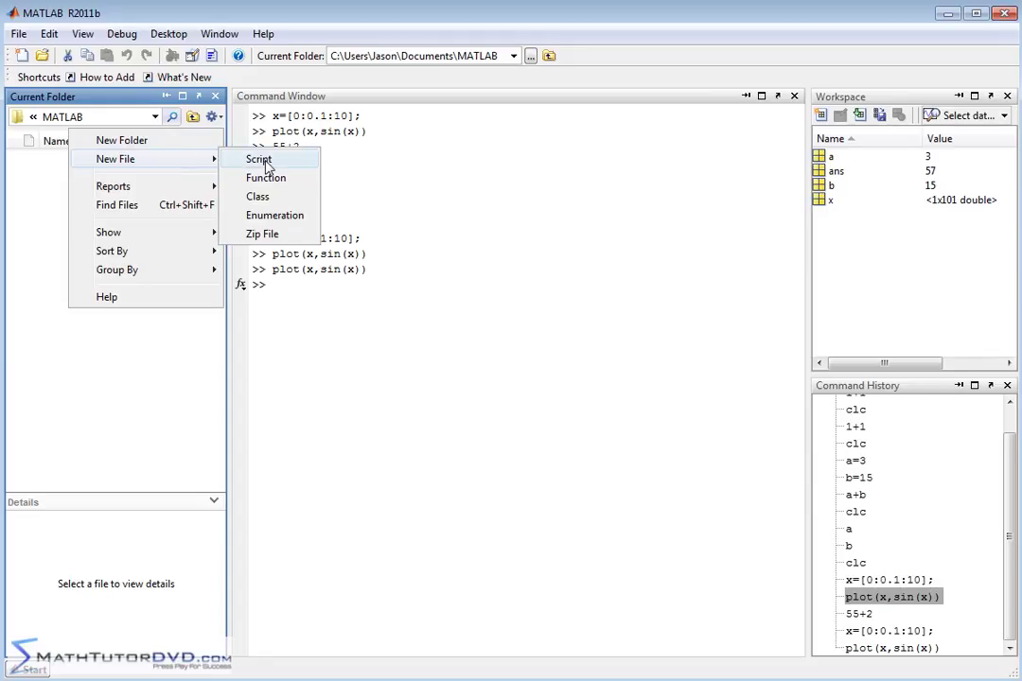
left_click(260, 159)
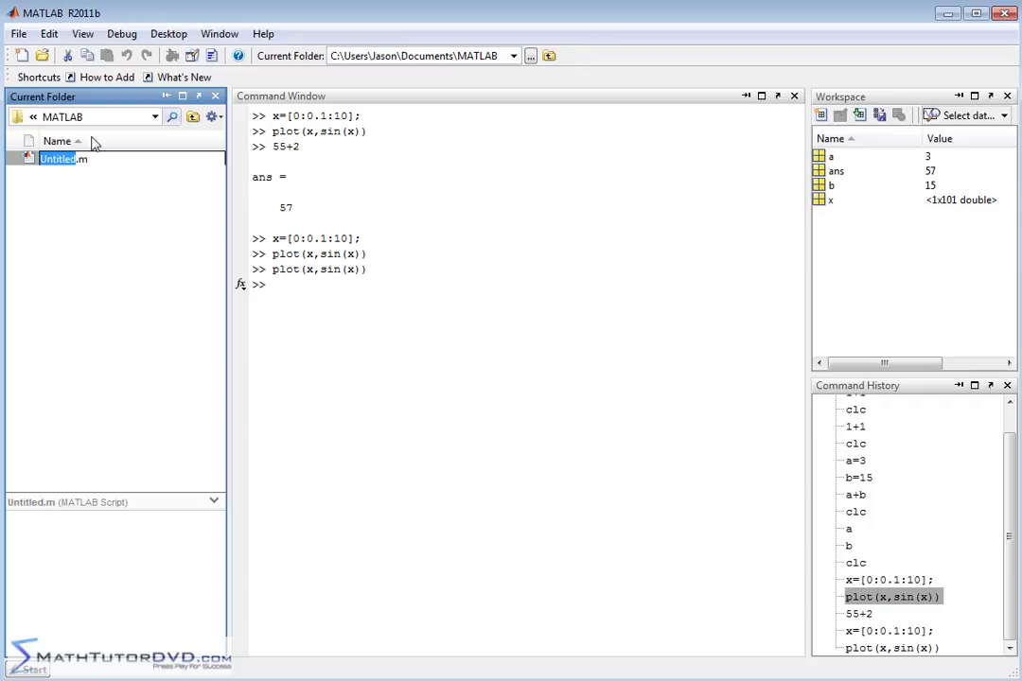
type("test")
key("Return")
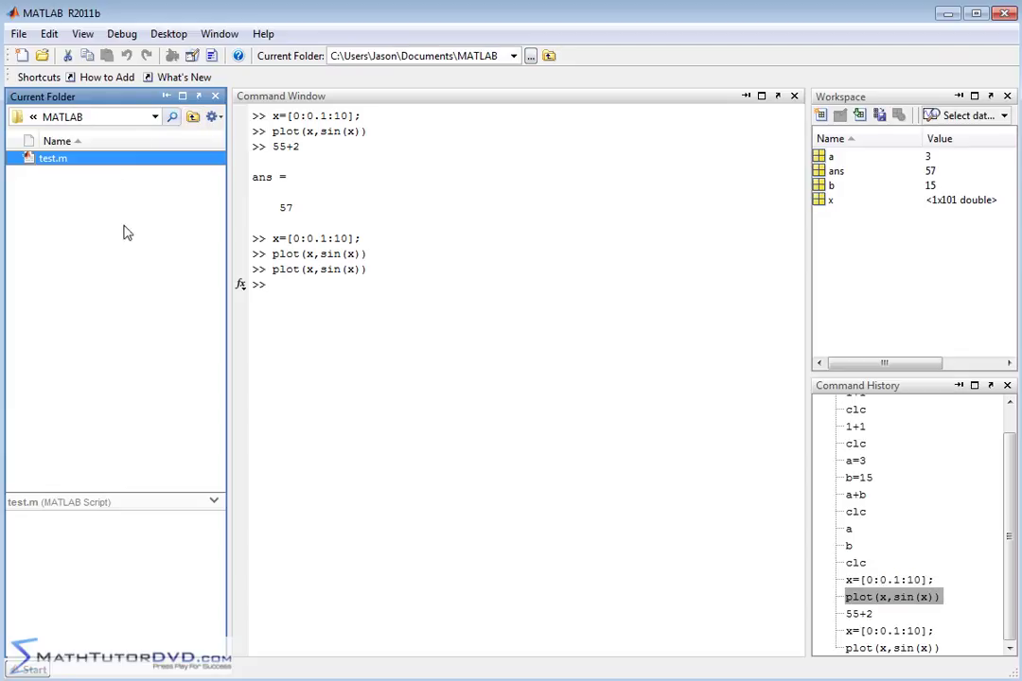
Open test.m and enter jason=3;, gibson=5; and jason+gibson on three lines.
double_click(60, 161)
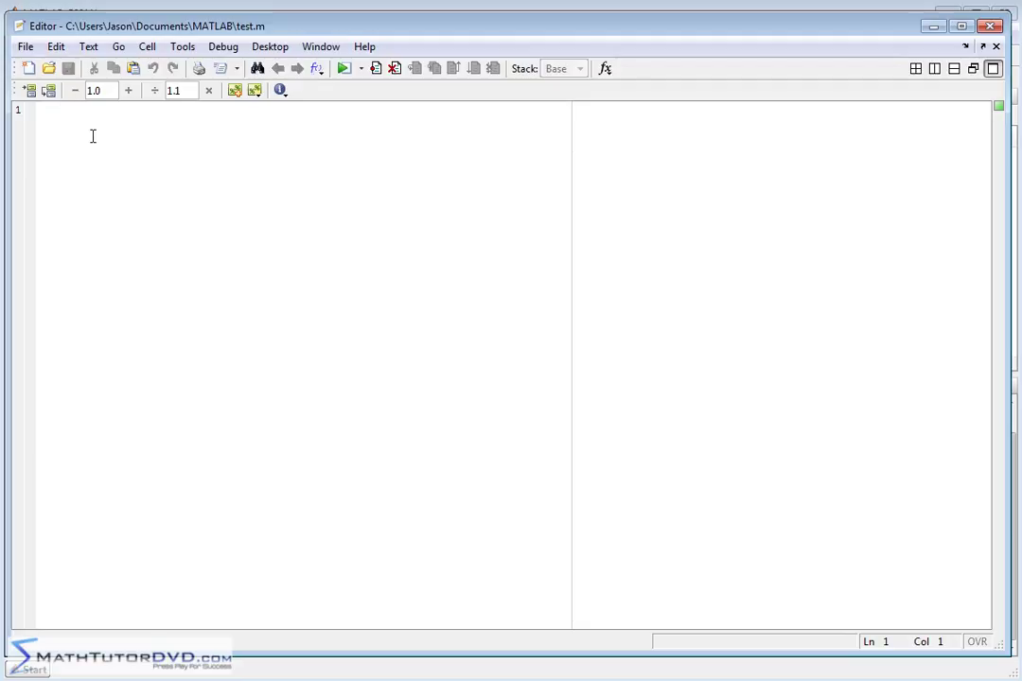
type("jason=3")
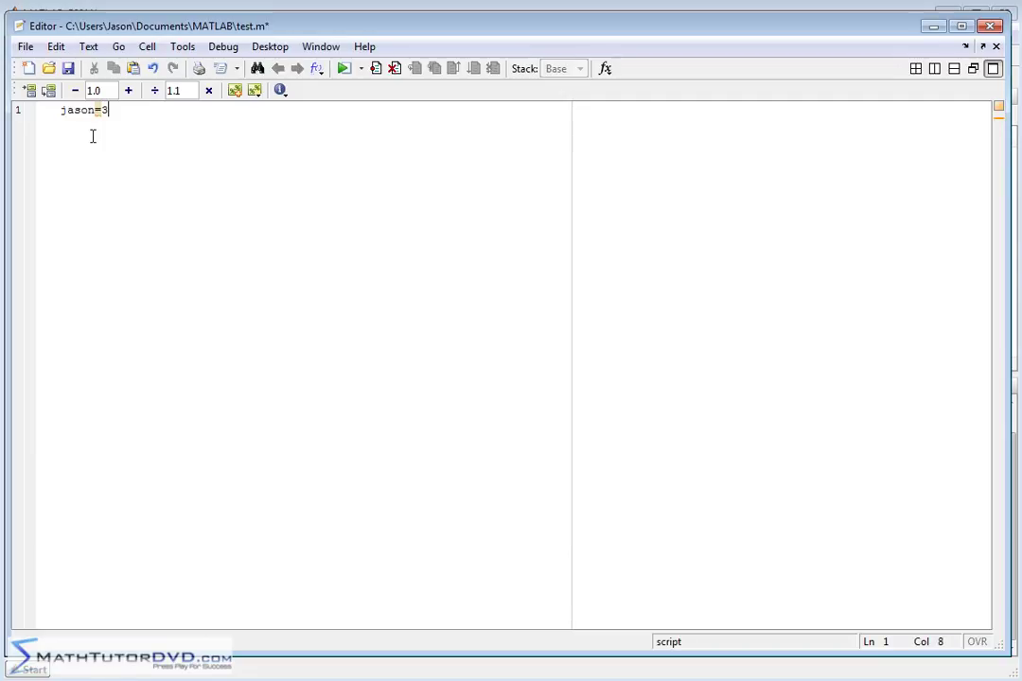
type(";")
key("Return")
type("gibson")
type("=5;")
key("Return")
type("jason+gibson")
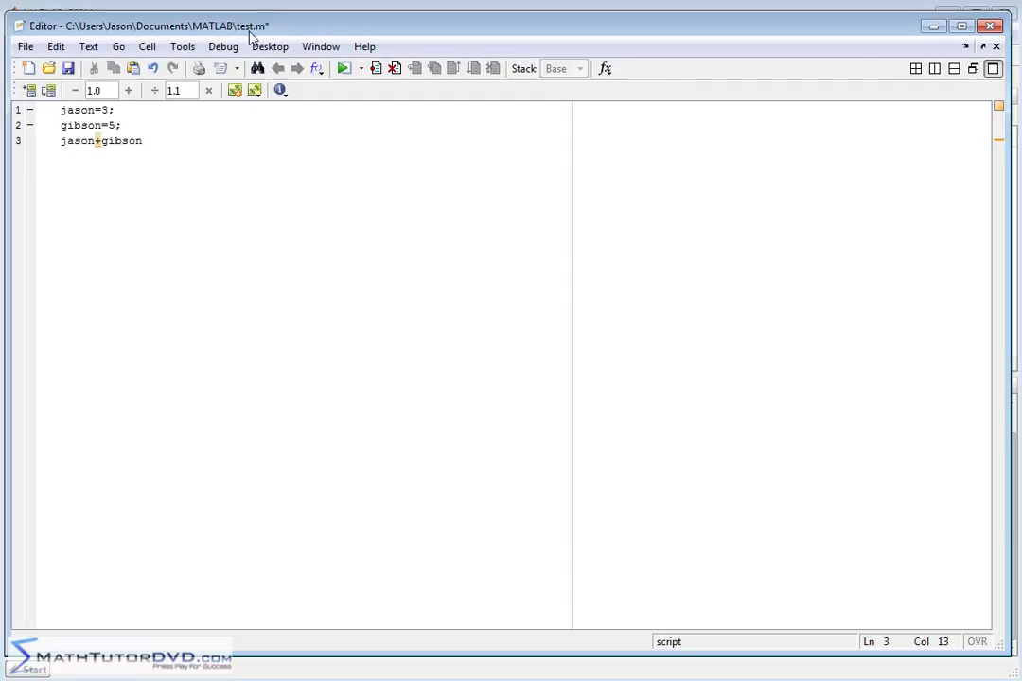
Save test.m, minimize the Editor and clear the Command Window with clc.
left_click(68, 69)
left_click(932, 26)
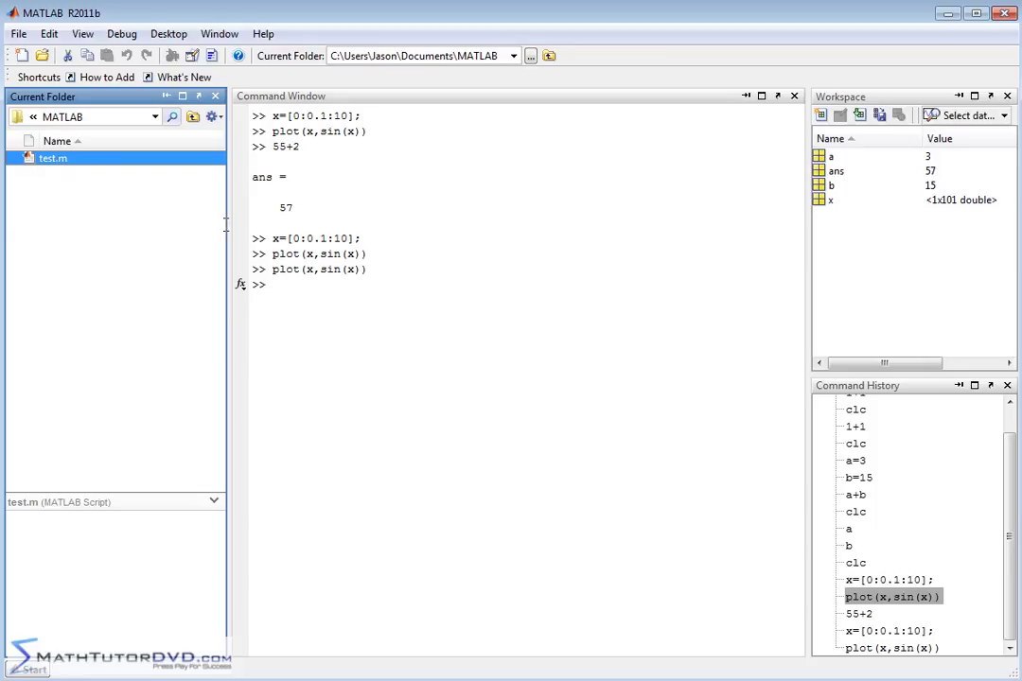
left_click(384, 288)
type("clc")
key("Return")
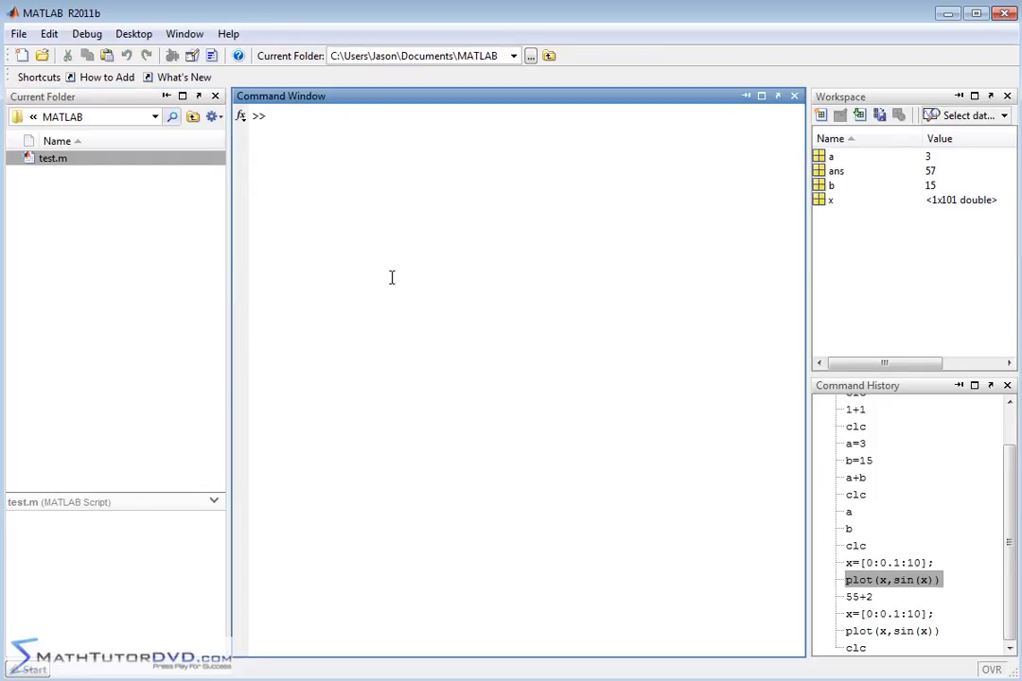
left_click(47, 161)
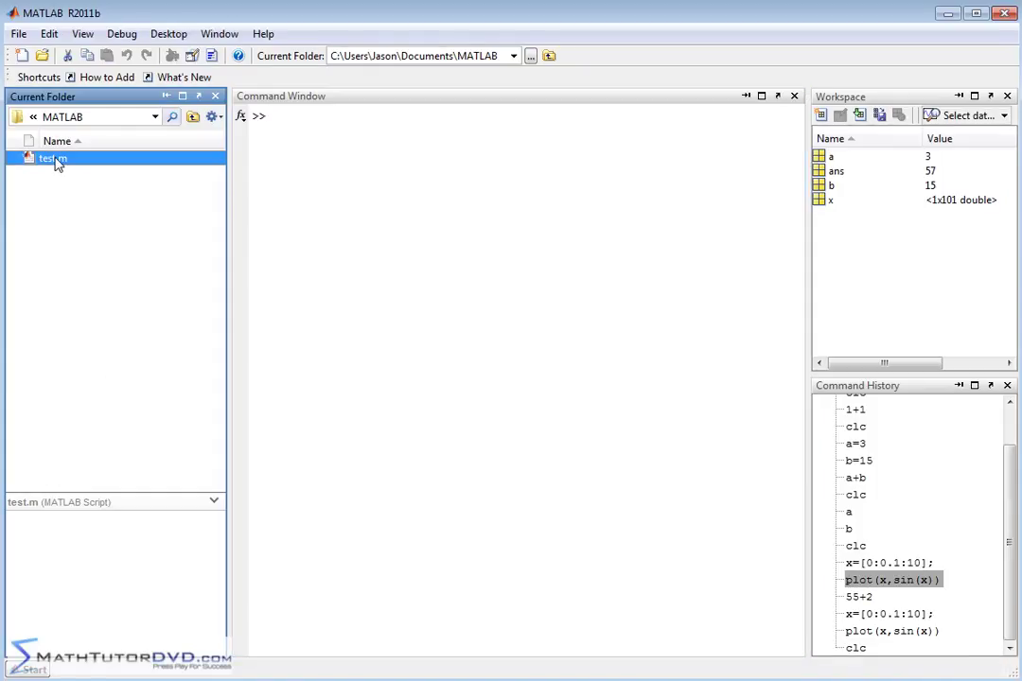
Run test.m from its Current Folder context menu, giving ans = 8, then reopen it in the Editor.
right_click(57, 163)
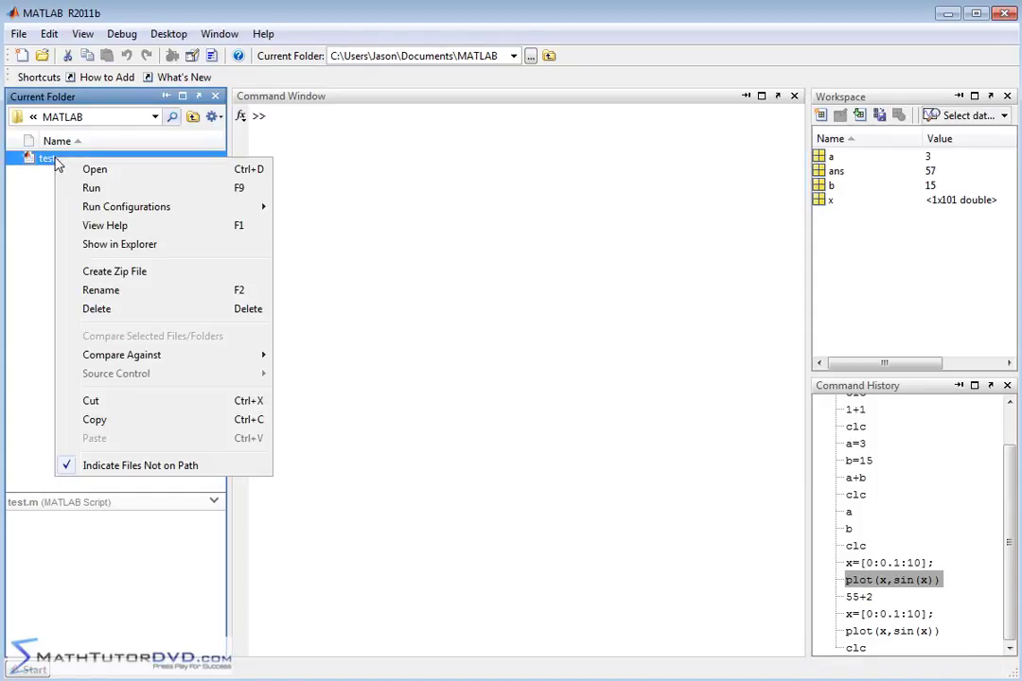
left_click(127, 190)
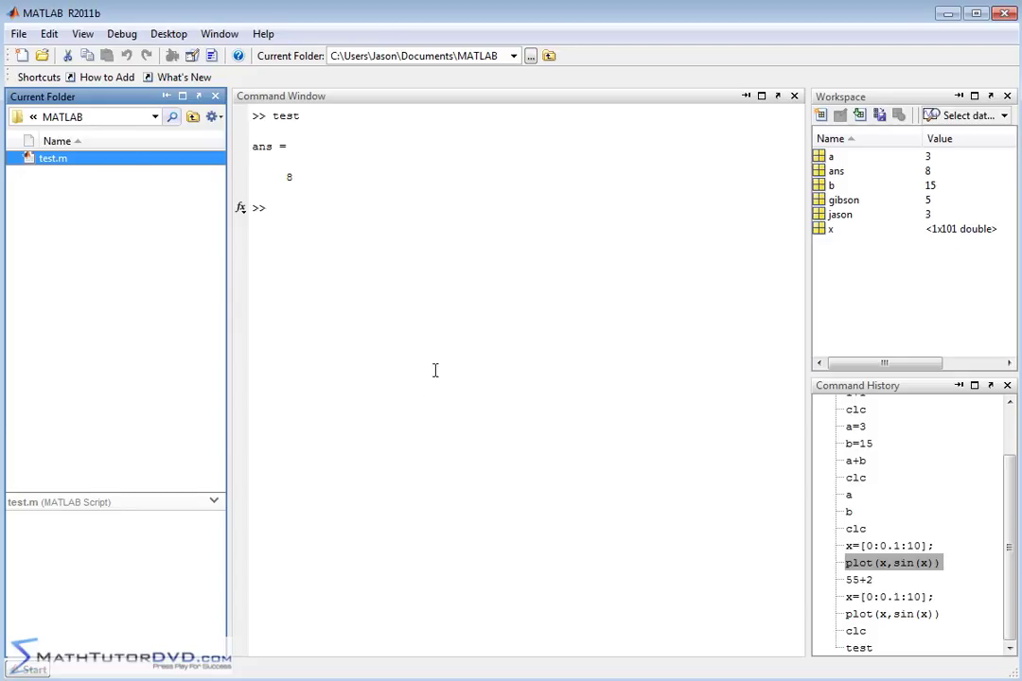
double_click(49, 157)
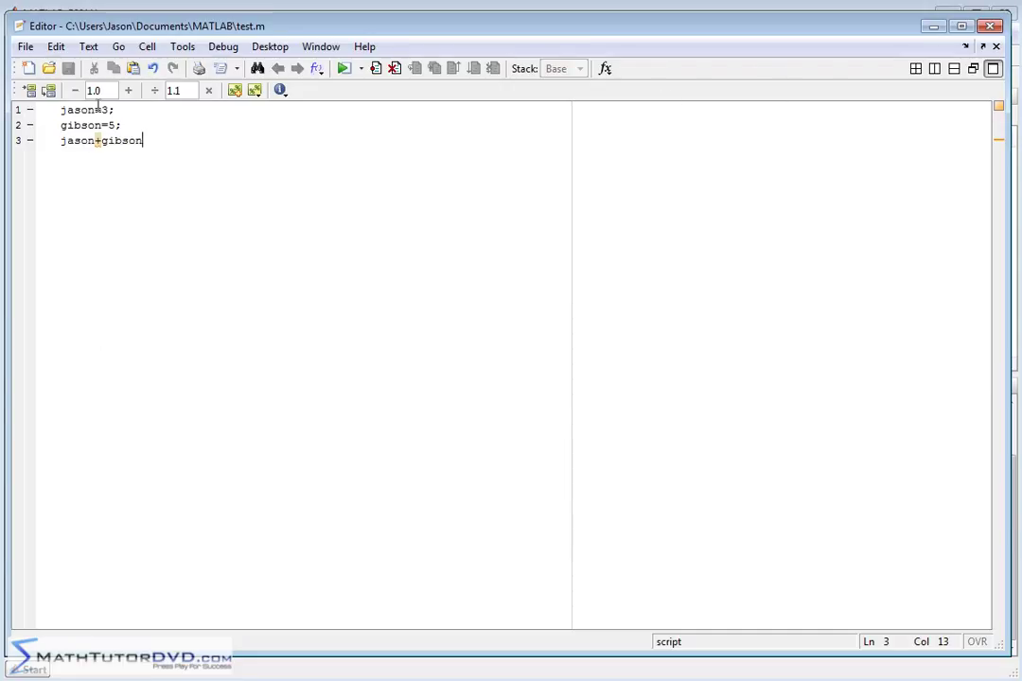
Minimize the test.m Editor, reopen it briefly, and minimize it again to show ans = 8.
left_click(932, 27)
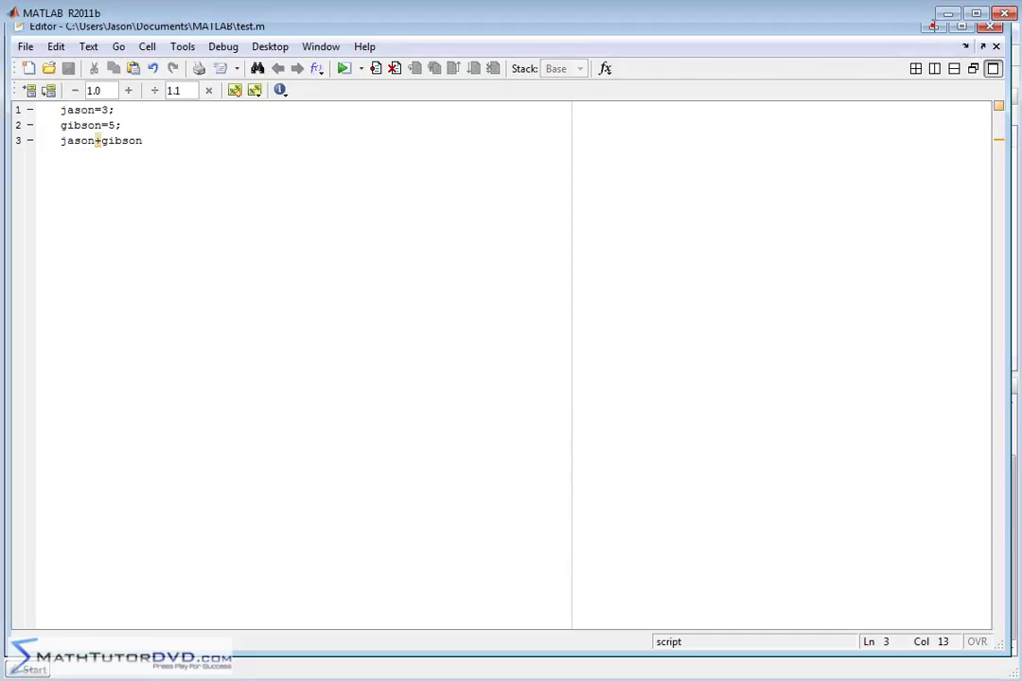
left_click(443, 198)
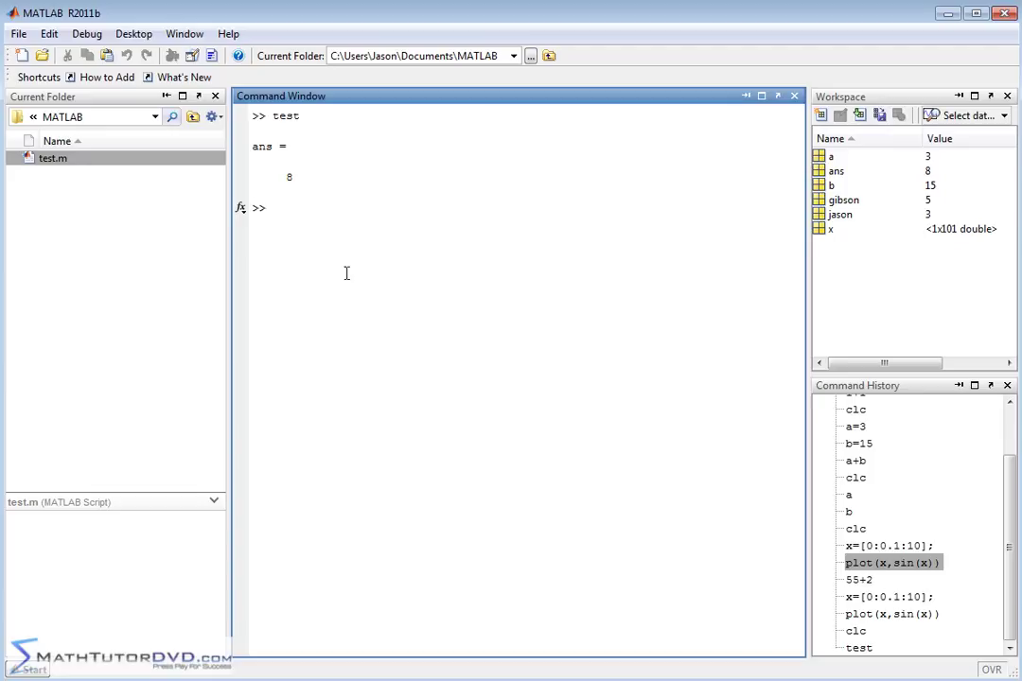
double_click(54, 160)
left_click(50, 157)
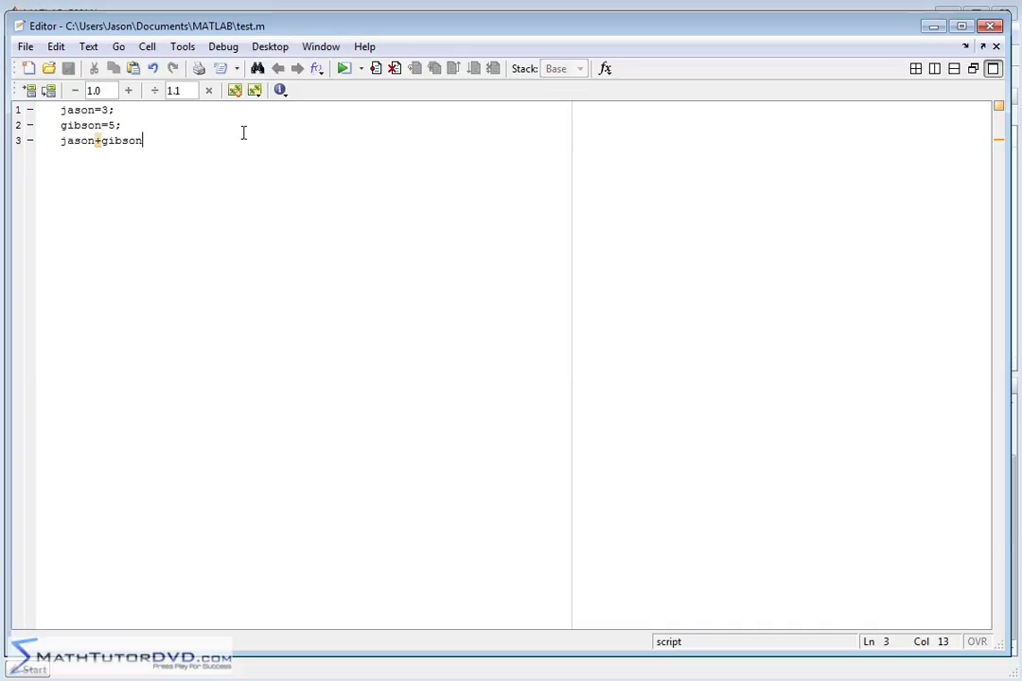
left_click(933, 26)
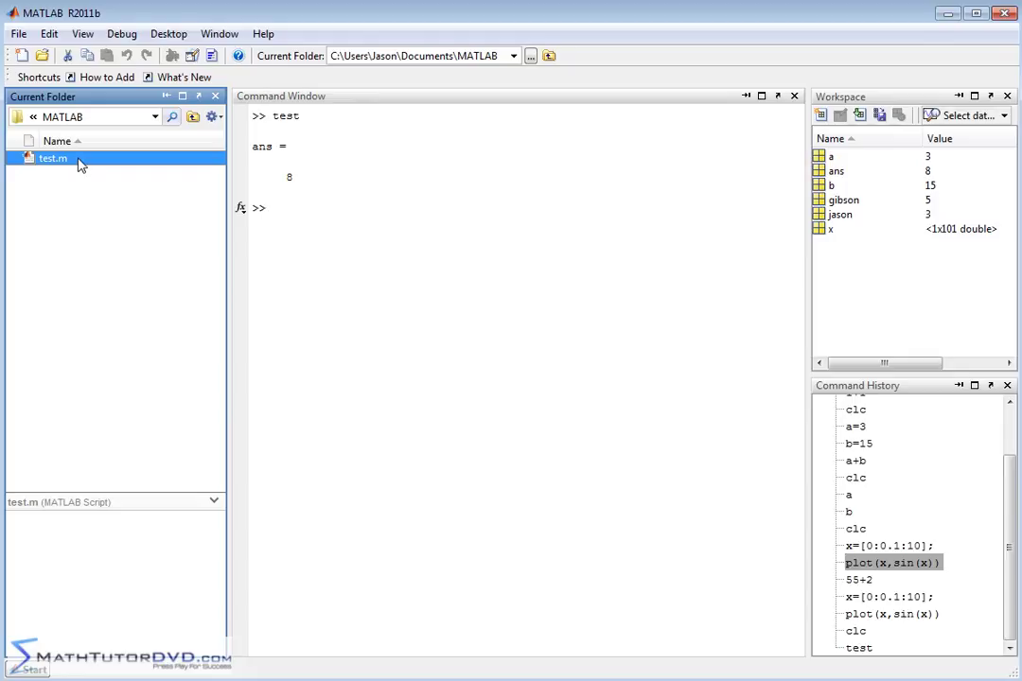
Clear the Command Window output and delete variable a with clear a.
left_click(312, 210)
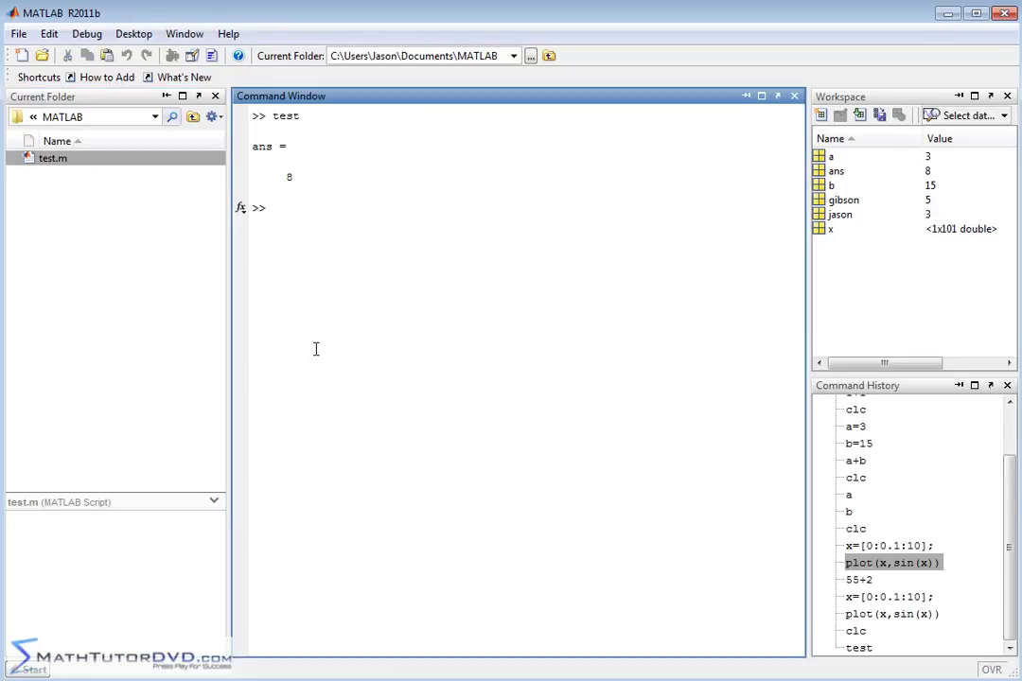
type("clc")
key("Return")
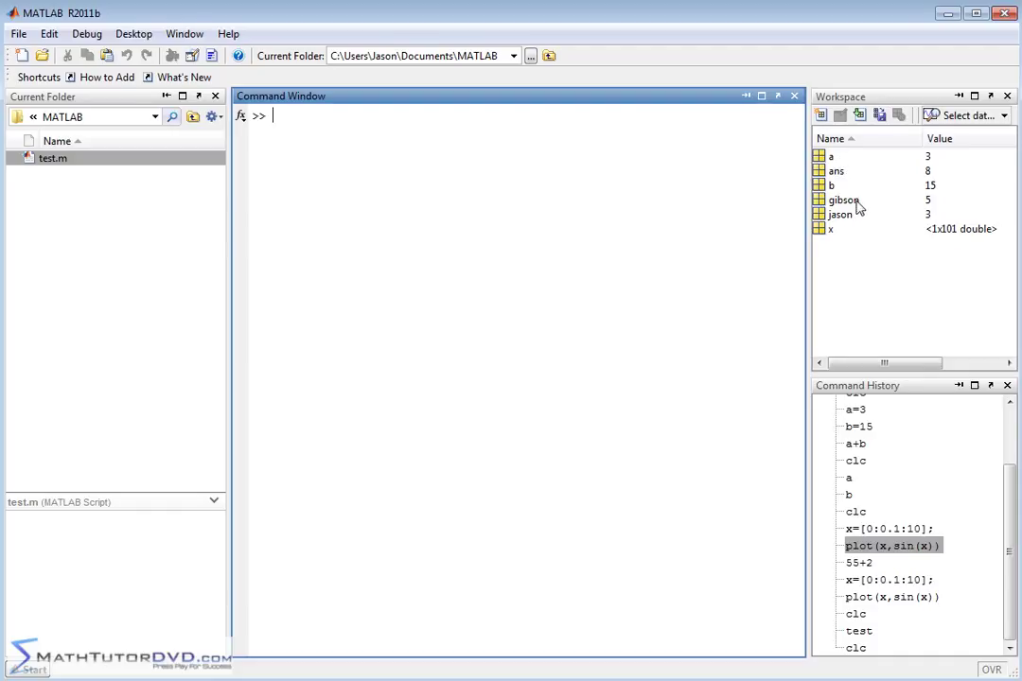
left_click(334, 120)
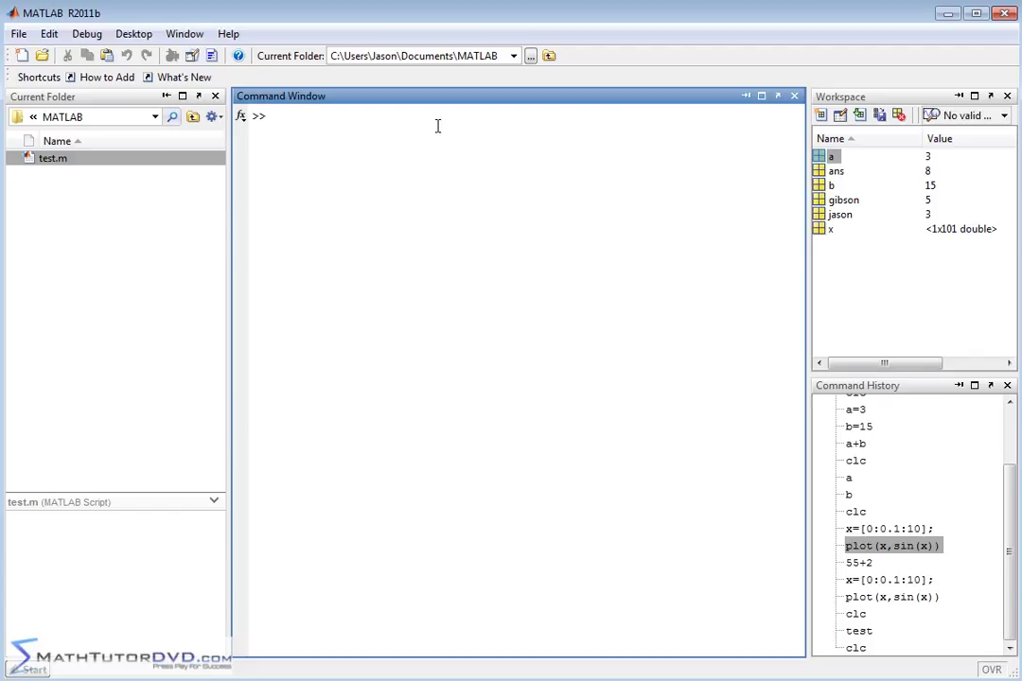
type("clear a")
key("Return")
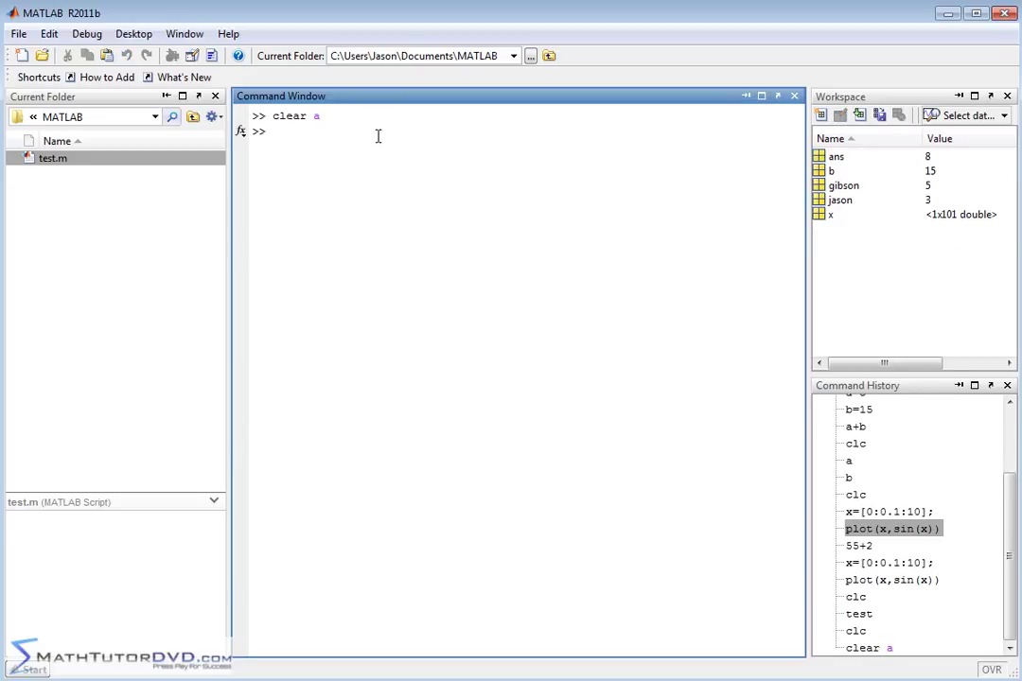
Delete variable b with clear b, then empty the workspace with clear all.
type("clear b")
key("Return")
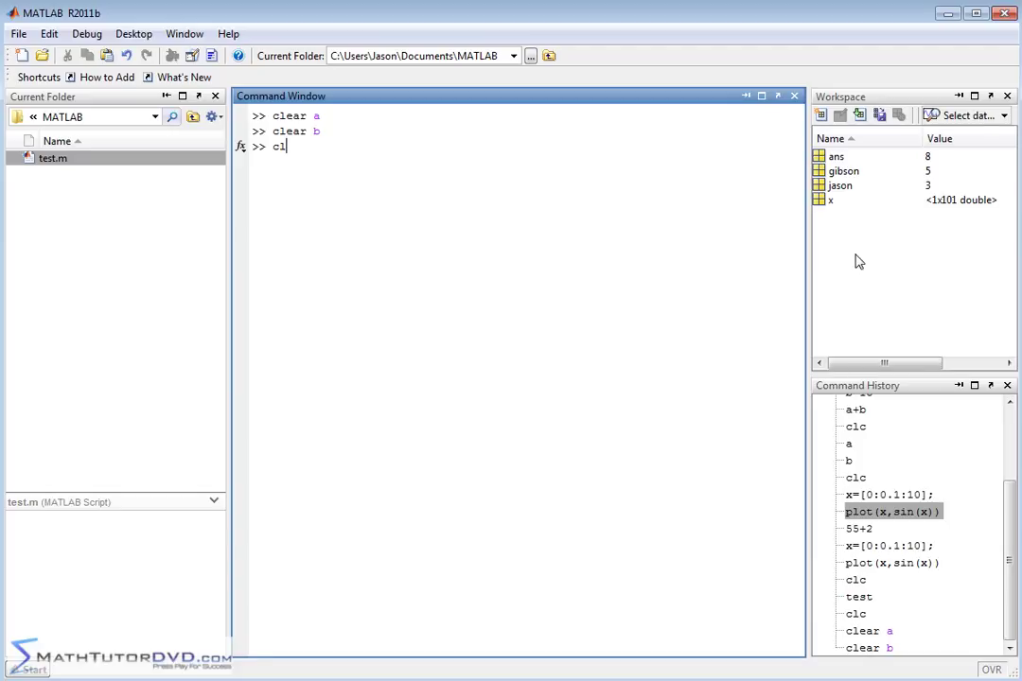
type("ear all")
key("Return")
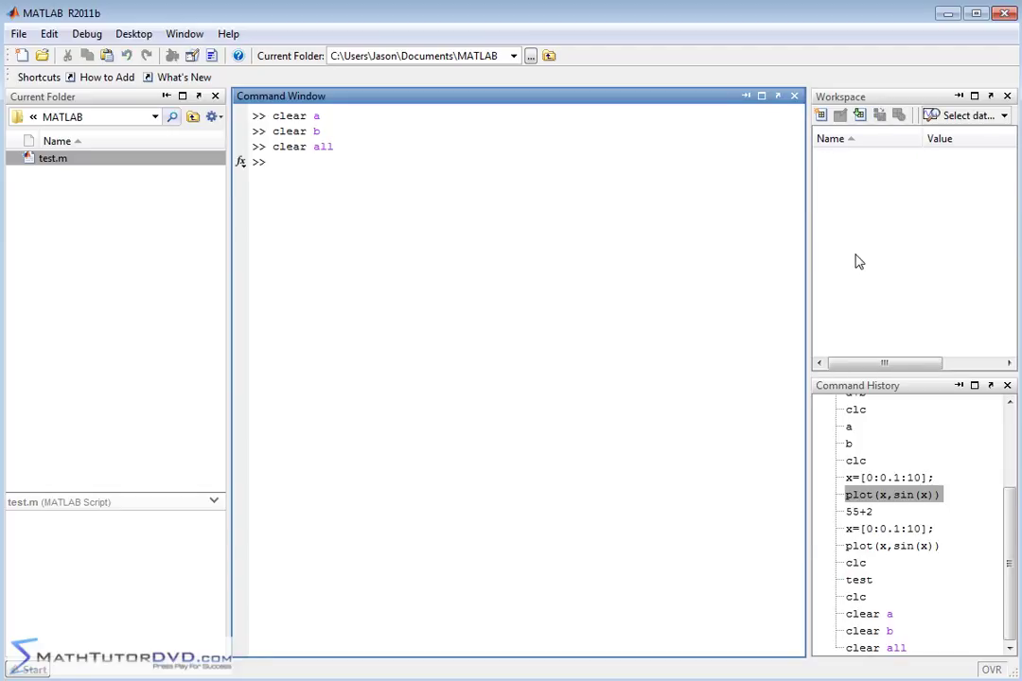
Reopen test.m in the Editor and drag the Editor window up to the screen top.
left_click(329, 163)
mouse_move(1011, 592)
left_mouse_down()
mouse_move(1005, 529)
mouse_move(981, 620)
left_mouse_up()
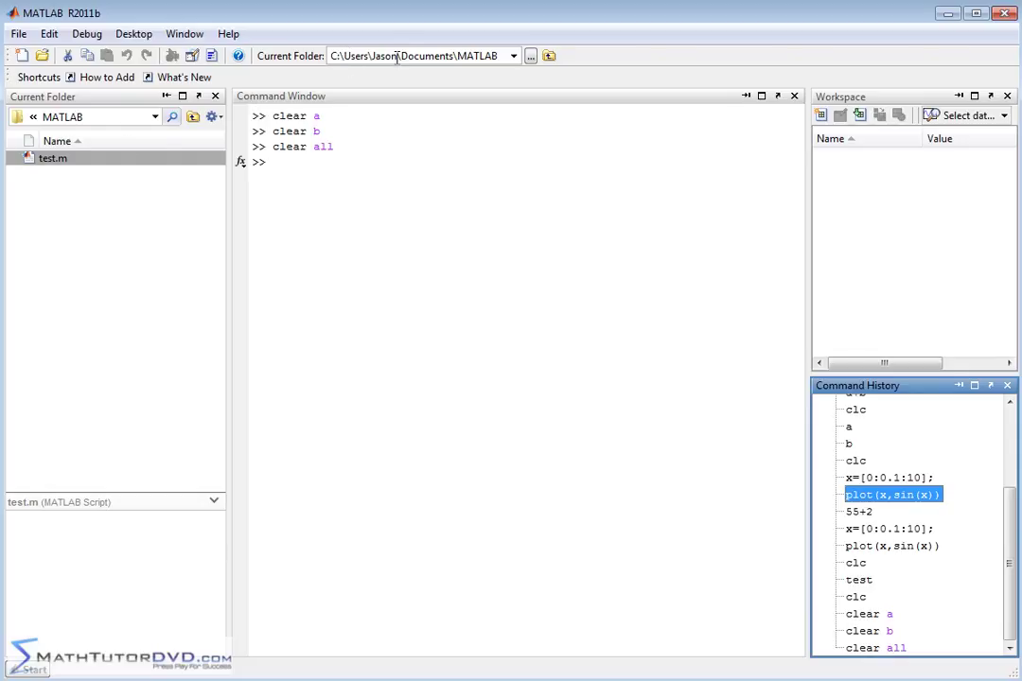
double_click(54, 161)
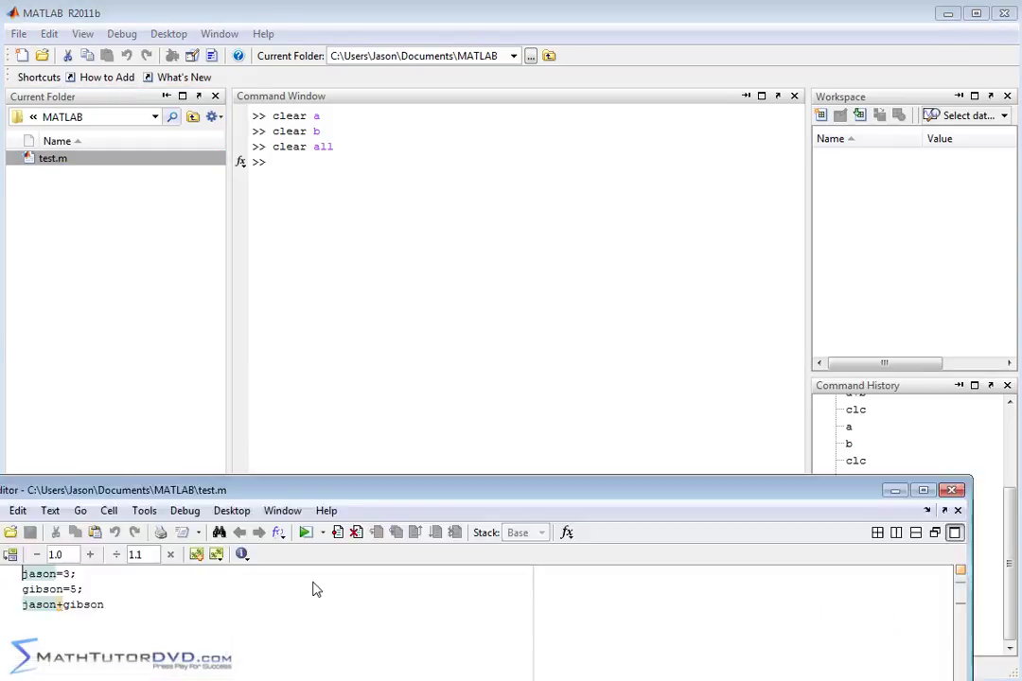
mouse_move(363, 315)
left_mouse_down()
mouse_move(362, 19)
mouse_move(387, 35)
left_mouse_up()
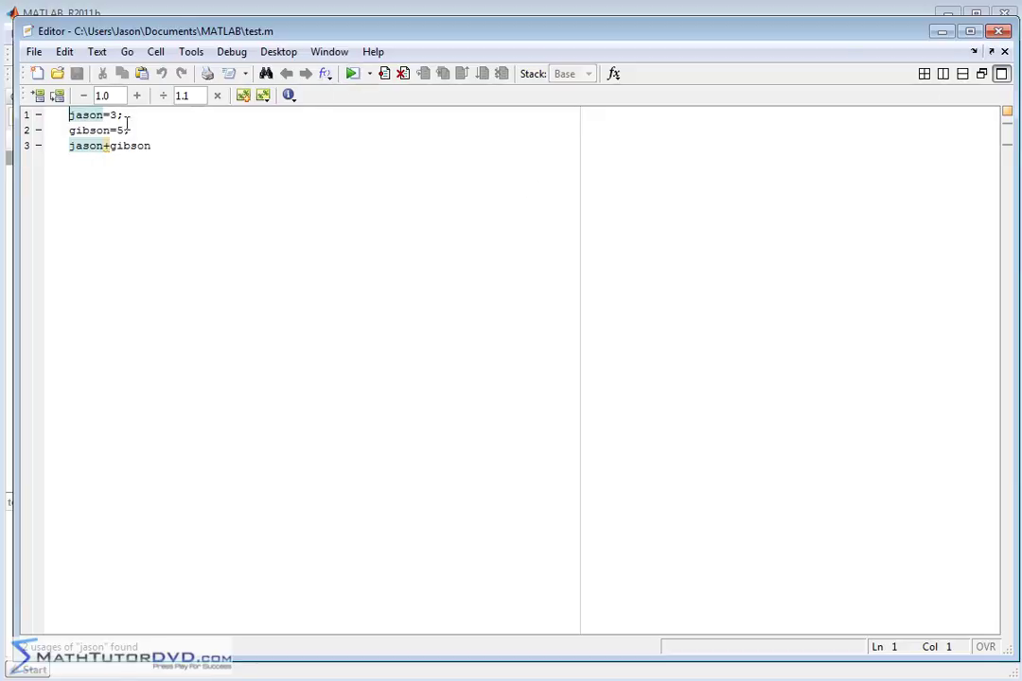
Close the Editor and run test.m from Current Folder, restoring ans = 8, jason = 3, gibson = 5.
left_click(1001, 33)
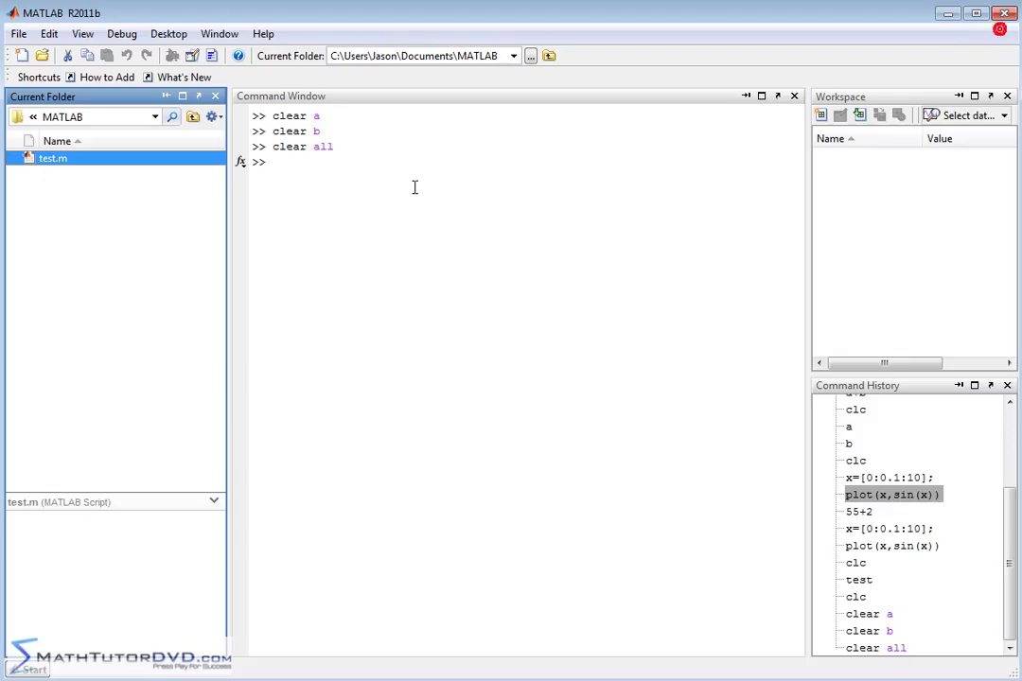
right_click(55, 164)
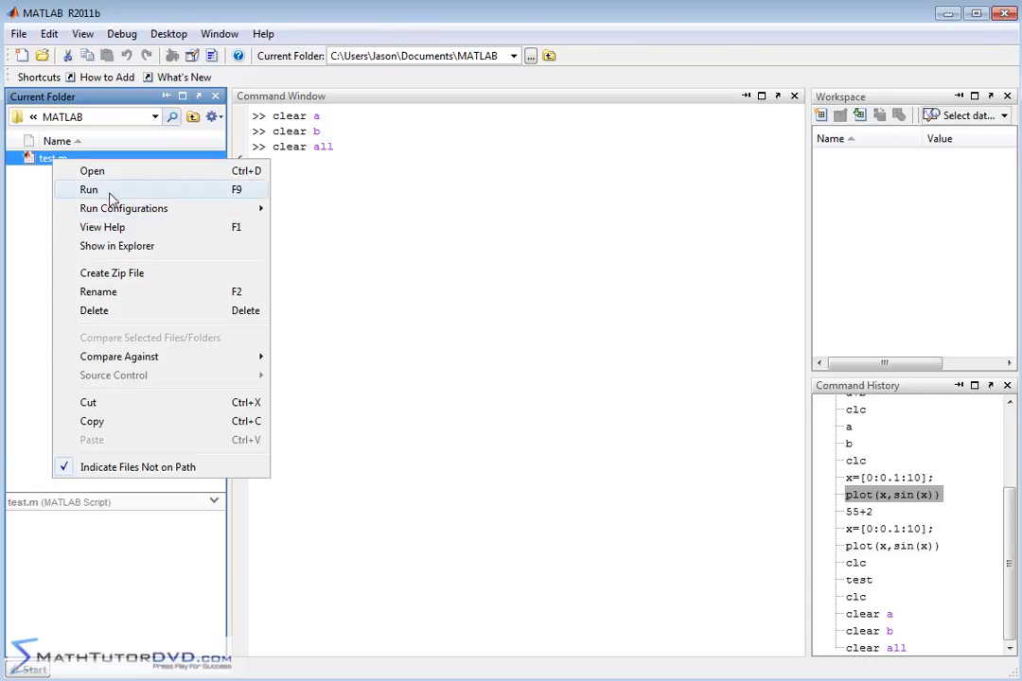
left_click(90, 189)
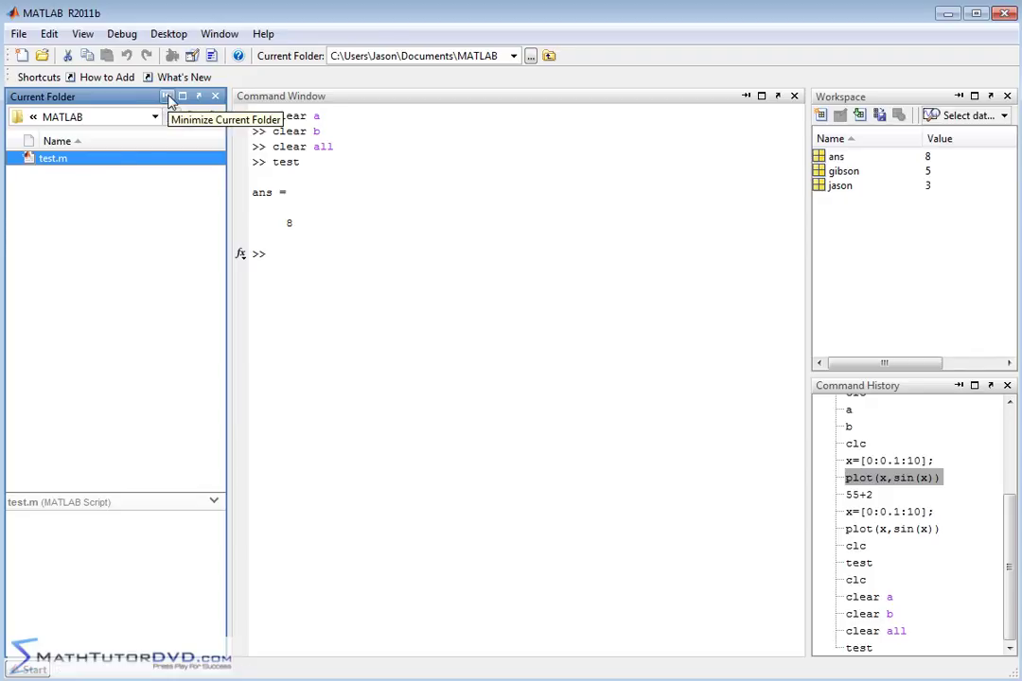
left_click(168, 97)
mouse_move(13, 126)
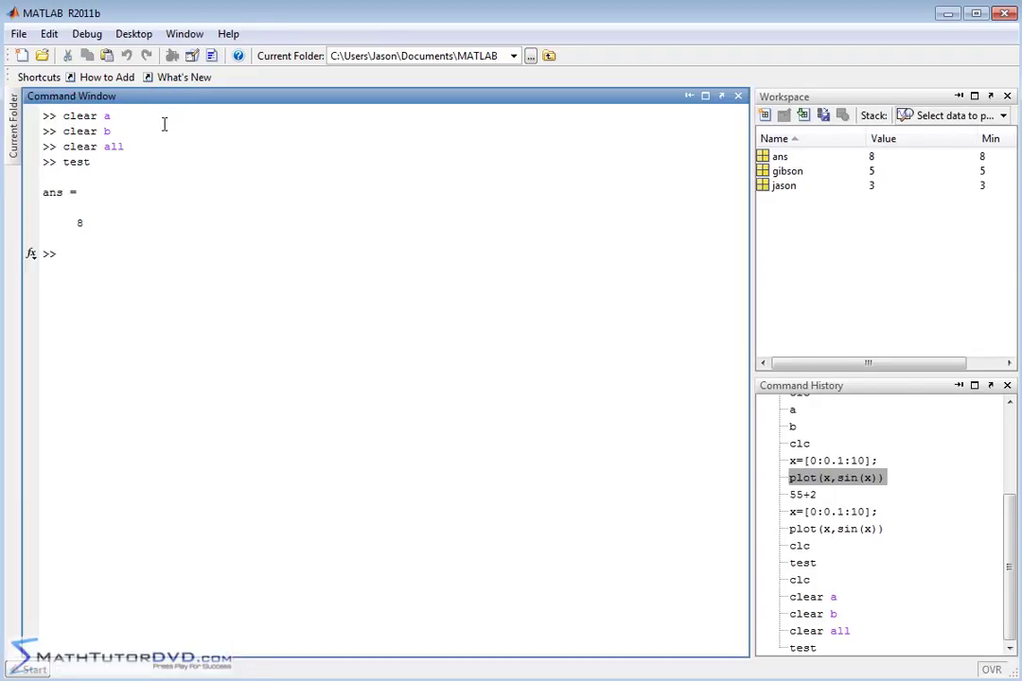
left_click(13, 132)
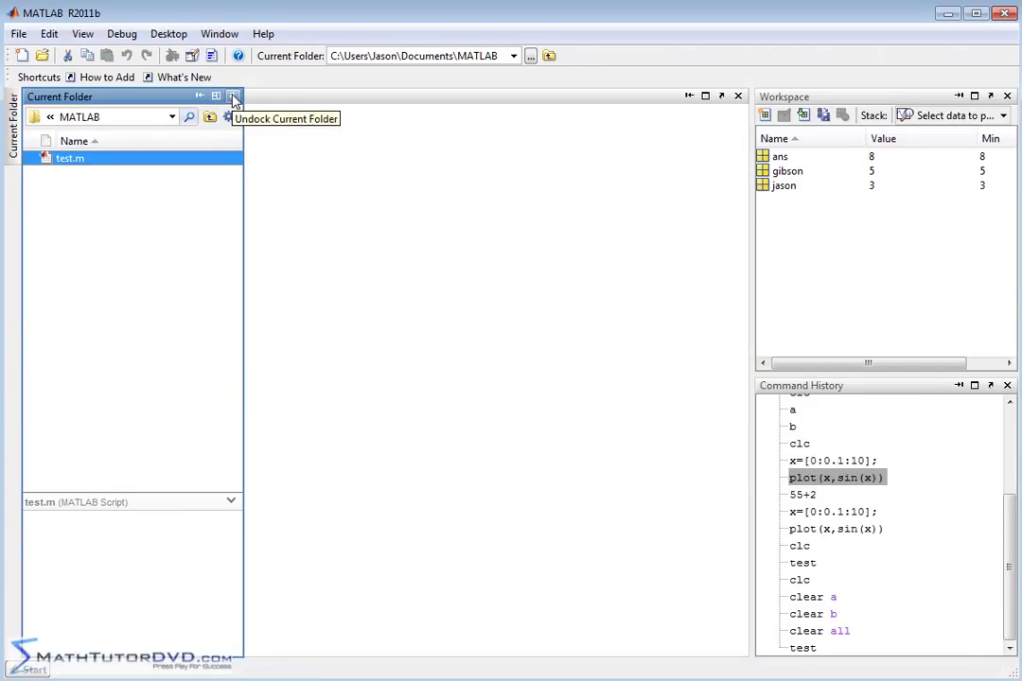
left_click(235, 98)
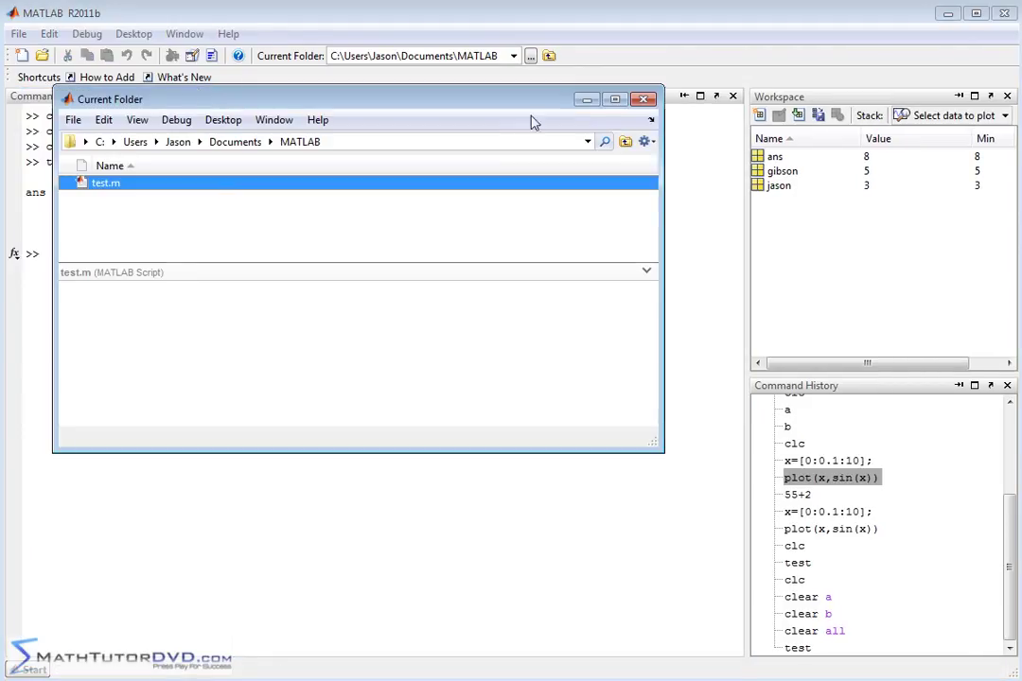
left_click(652, 122)
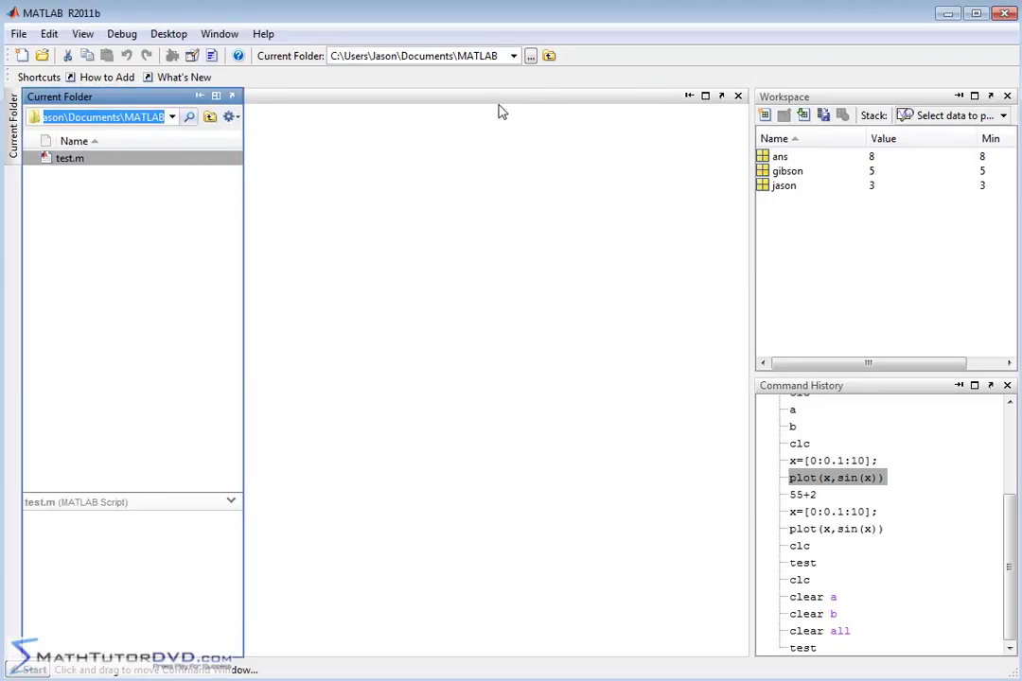
left_click(722, 98)
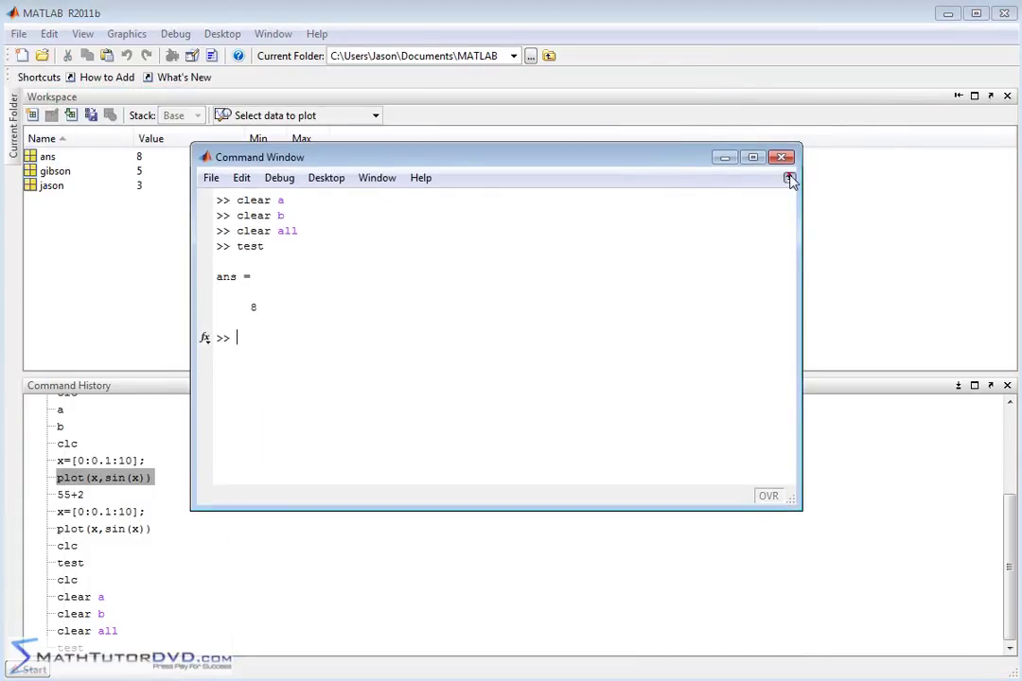
left_click(789, 178)
left_click(15, 118)
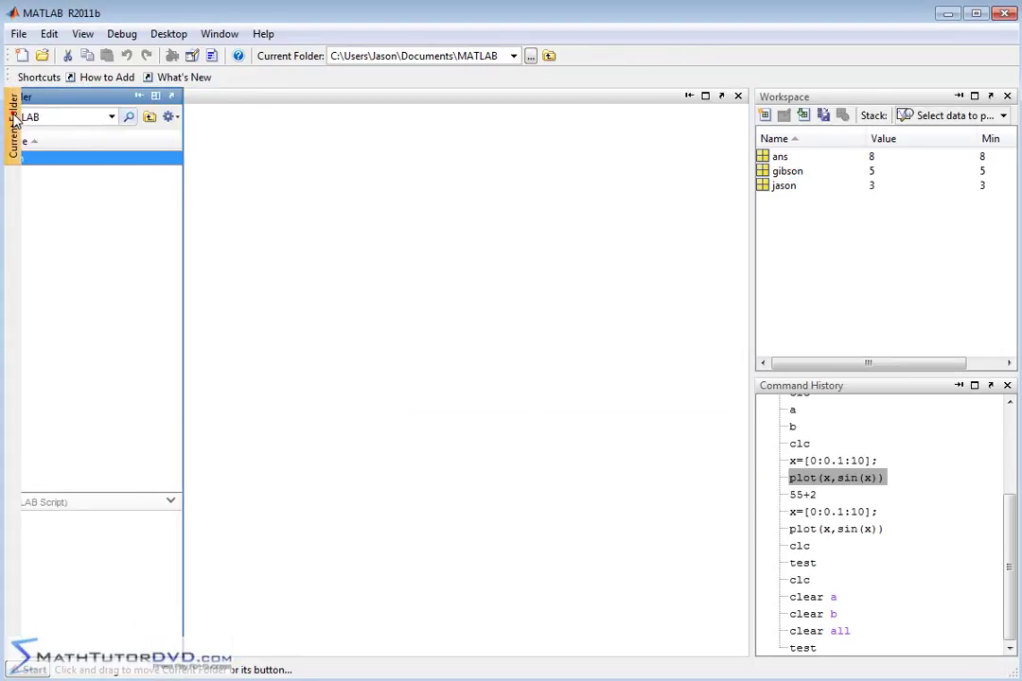
left_click(215, 96)
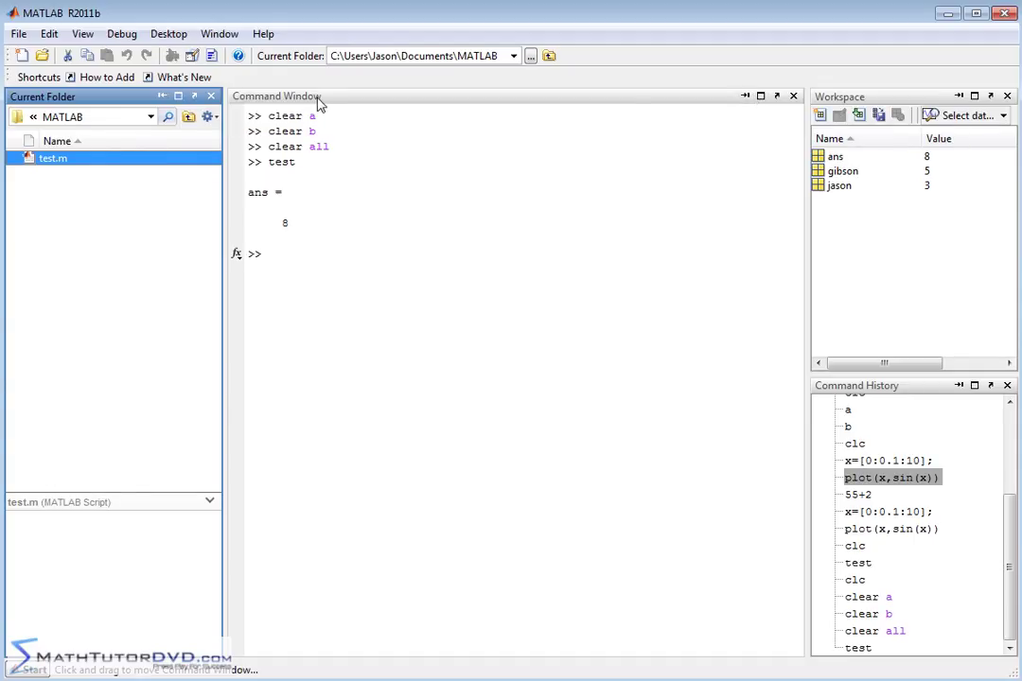
left_click(761, 96)
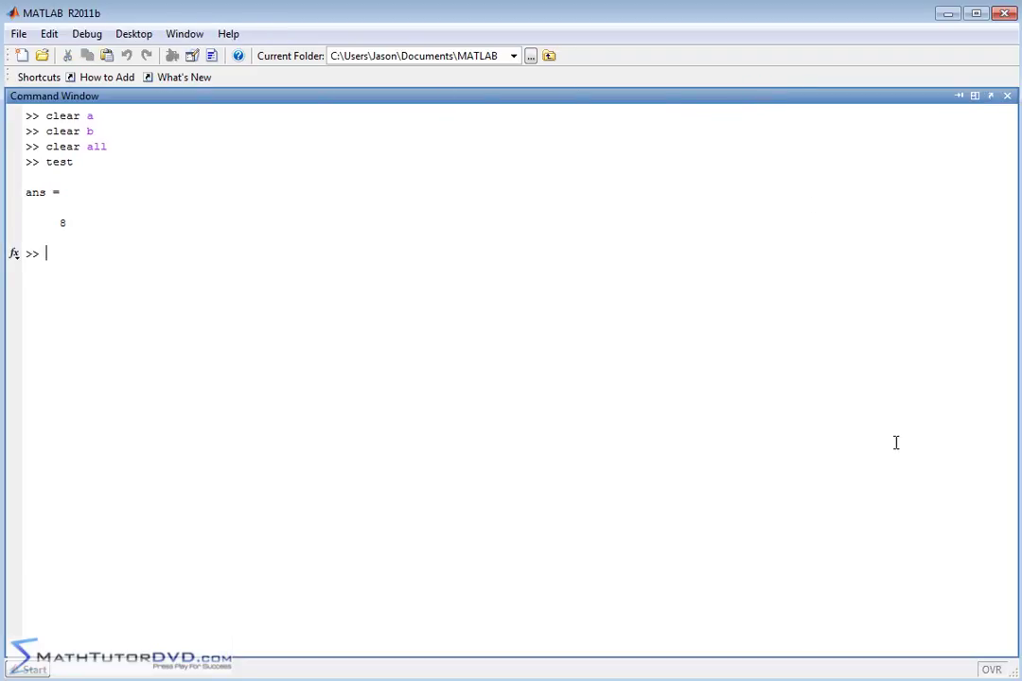
left_click(975, 96)
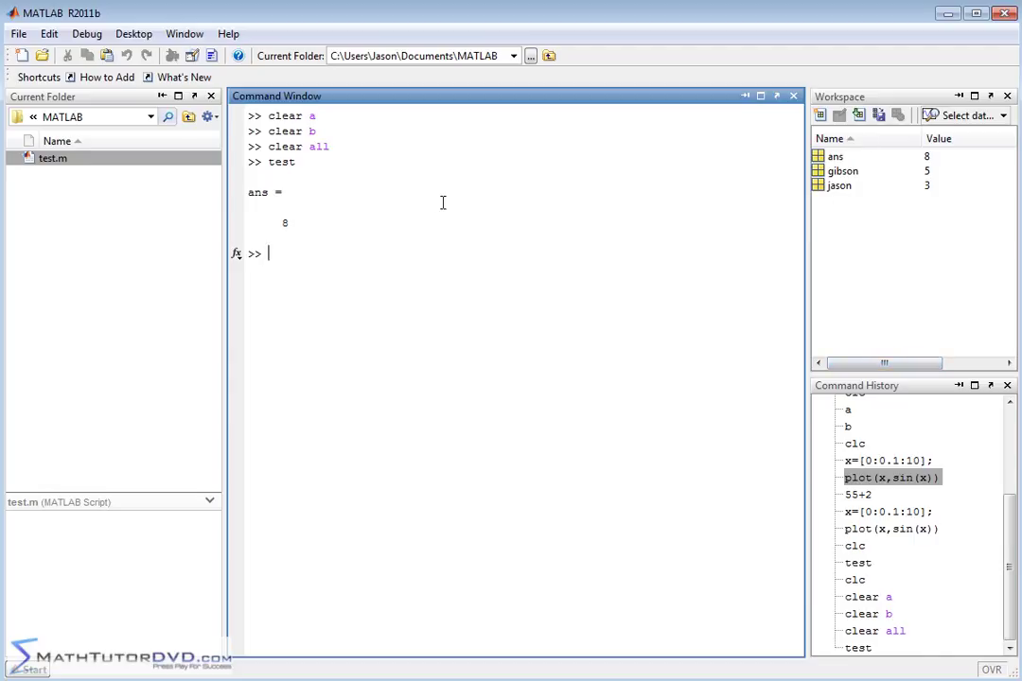
right_click(64, 132)
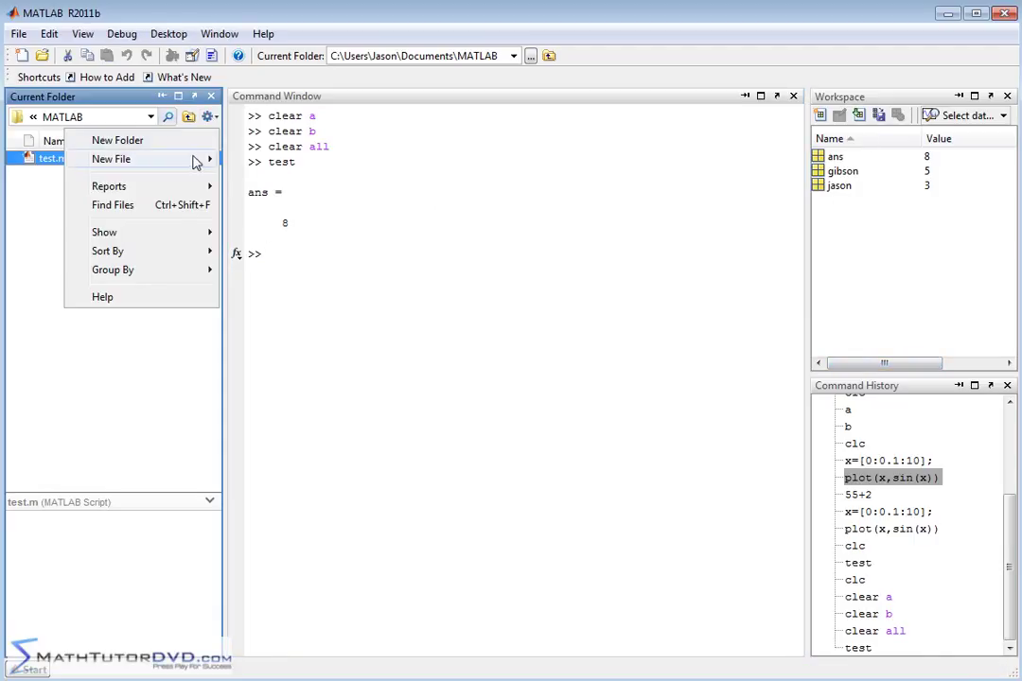
left_click(159, 366)
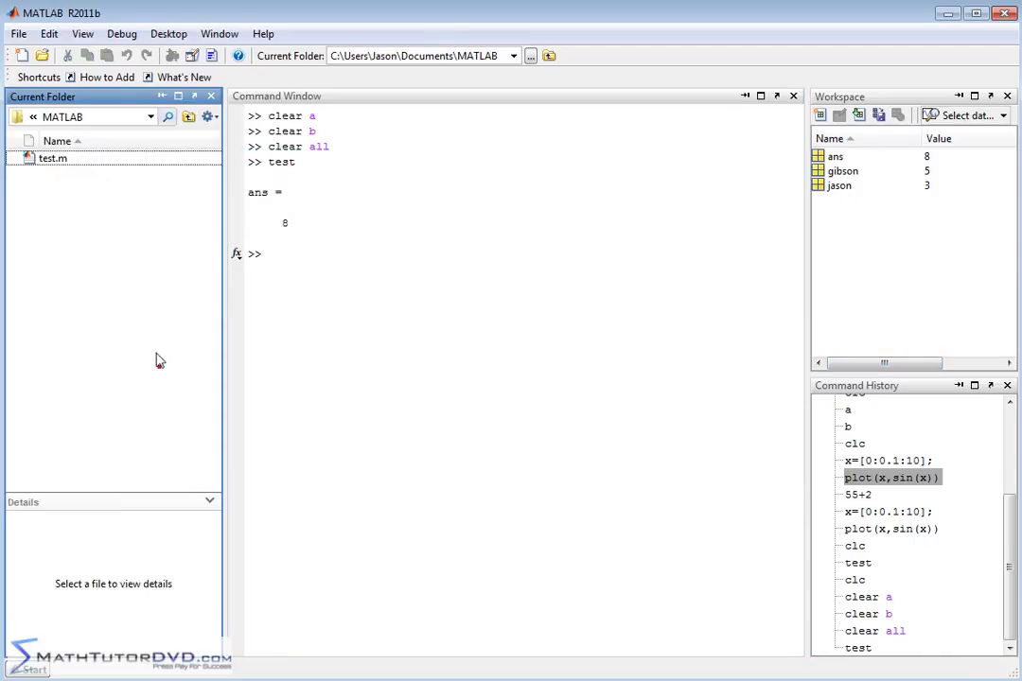
left_click(69, 160)
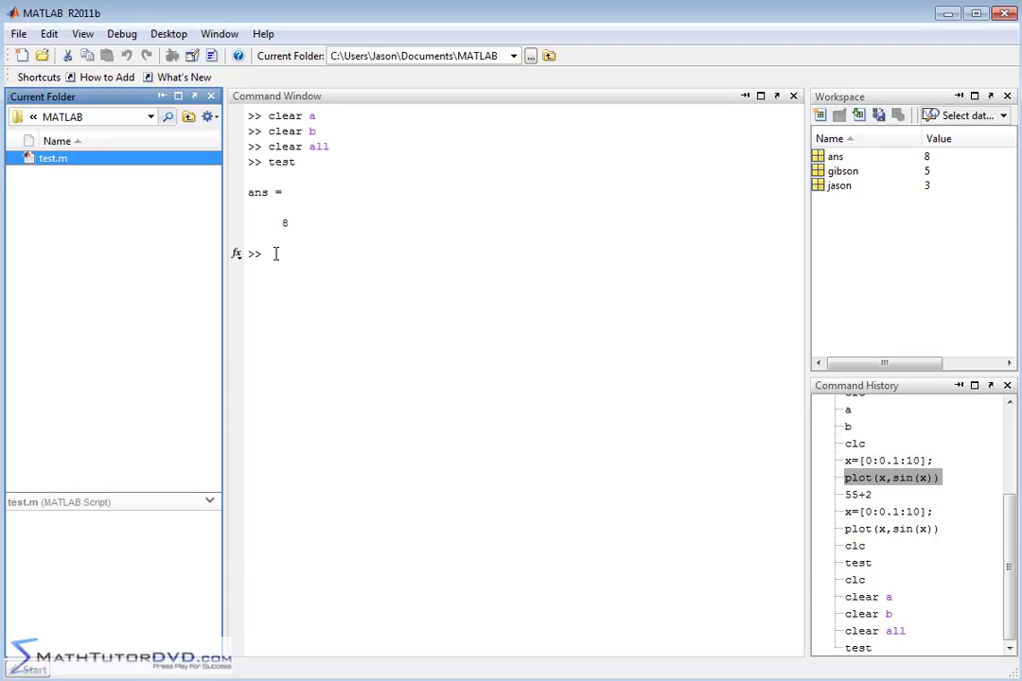
left_click(275, 254)
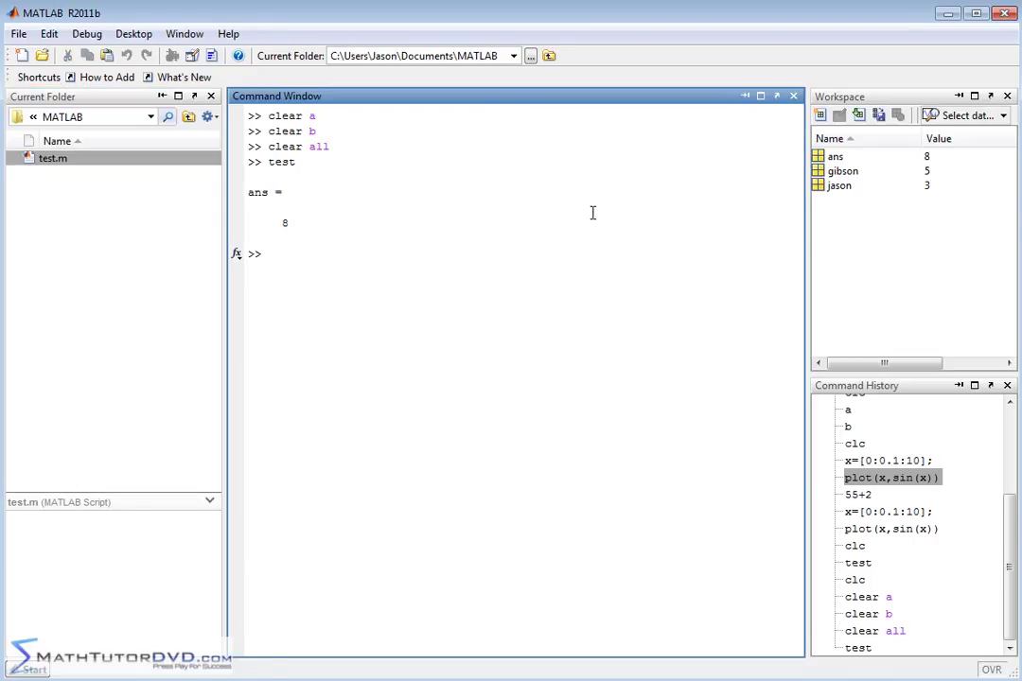